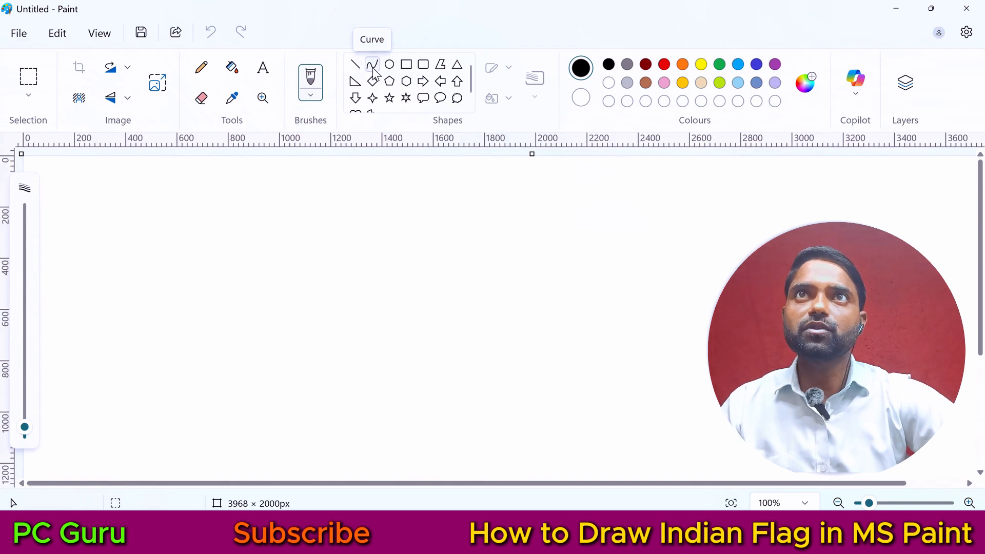
# Draw a short and a long near-horizontal line, the longer about 1839 px, and move the longer one up and left
pyautogui.click(356, 66)
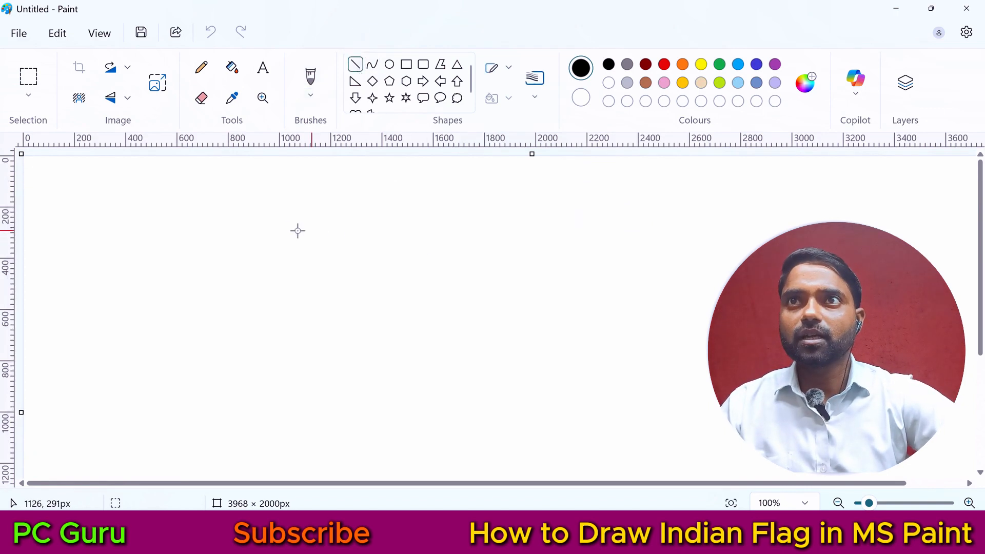
pyautogui.moveTo(251, 217)
pyautogui.mouseDown()
pyautogui.moveTo(310, 208)
pyautogui.moveTo(469, 219)
pyautogui.moveTo(336, 210)
pyautogui.moveTo(247, 220)
pyautogui.moveTo(404, 207)
pyautogui.moveTo(275, 209)
pyautogui.moveTo(479, 215)
pyautogui.mouseUp()
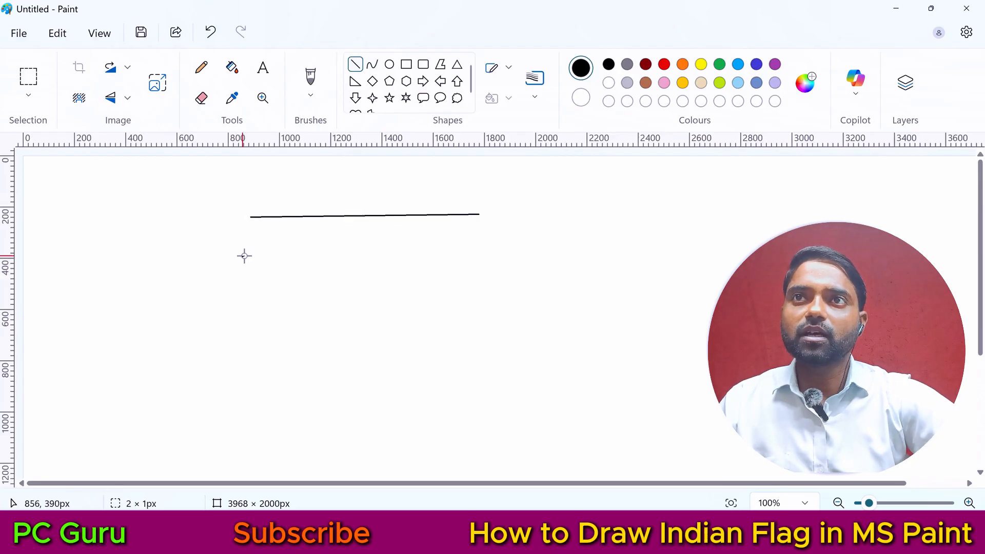
pyautogui.moveTo(243, 256)
pyautogui.mouseDown()
pyautogui.moveTo(374, 254)
pyautogui.moveTo(473, 270)
pyautogui.moveTo(556, 171)
pyautogui.moveTo(537, 359)
pyautogui.moveTo(523, 259)
pyautogui.moveTo(178, 315)
pyautogui.moveTo(297, 334)
pyautogui.moveTo(477, 267)
pyautogui.moveTo(496, 249)
pyautogui.moveTo(575, 262)
pyautogui.moveTo(715, 254)
pyautogui.mouseUp()
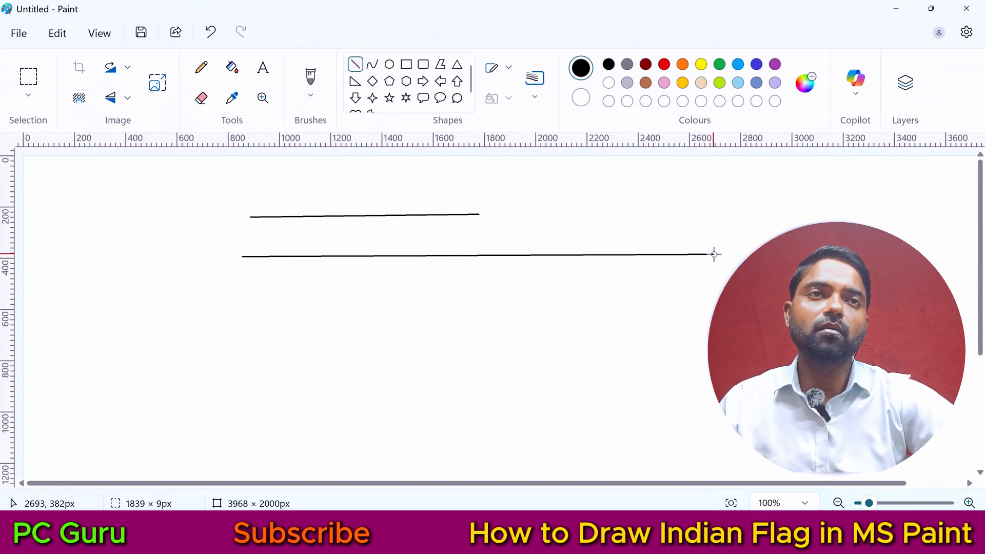
pyautogui.moveTo(714, 255); pyautogui.dragTo(714, 254)
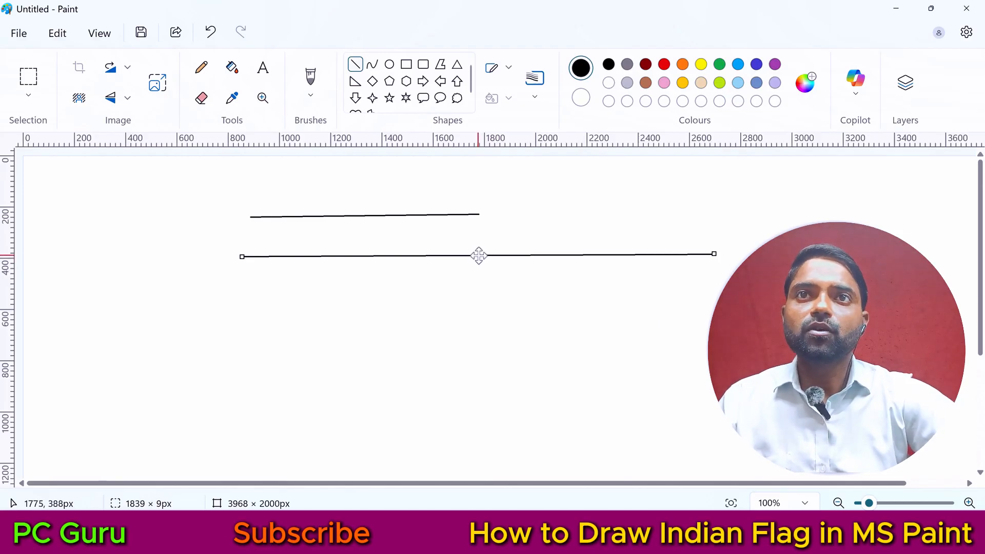
pyautogui.moveTo(479, 256); pyautogui.dragTo(404, 234)
pyautogui.click(572, 259)
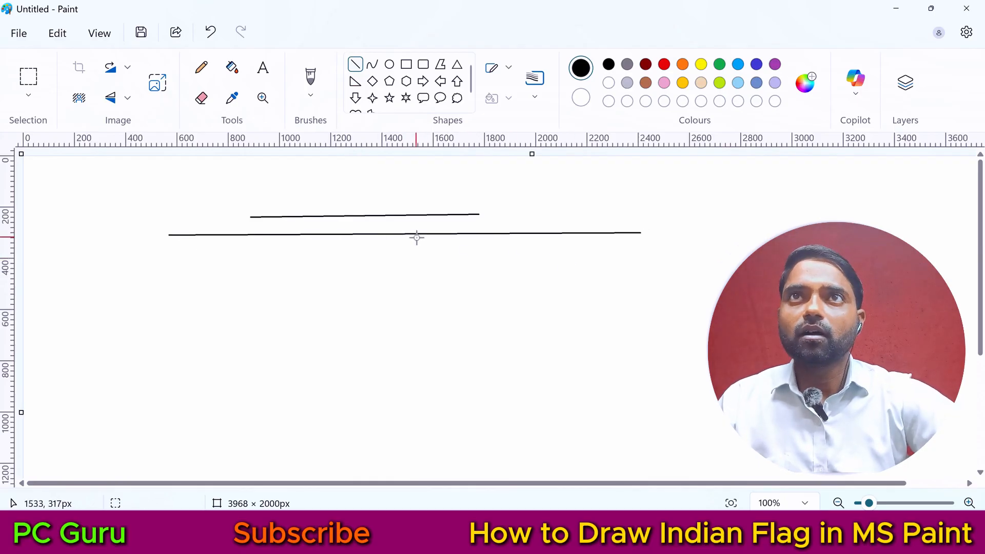
# Draw an S-shaped curve about 1525 px wide below the lines with the Curve tool and shift it slightly right
pyautogui.click(372, 66)
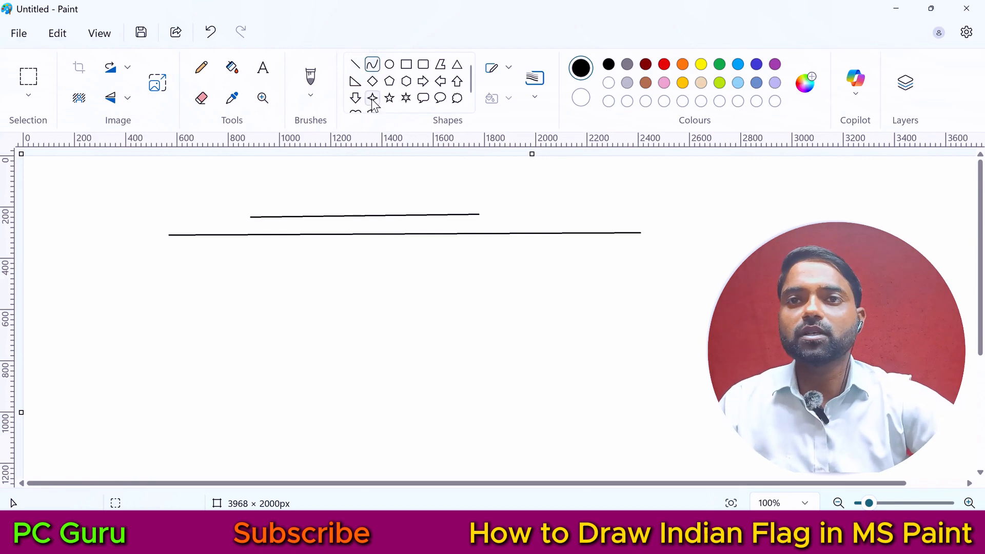
pyautogui.moveTo(218, 291); pyautogui.dragTo(611, 287)
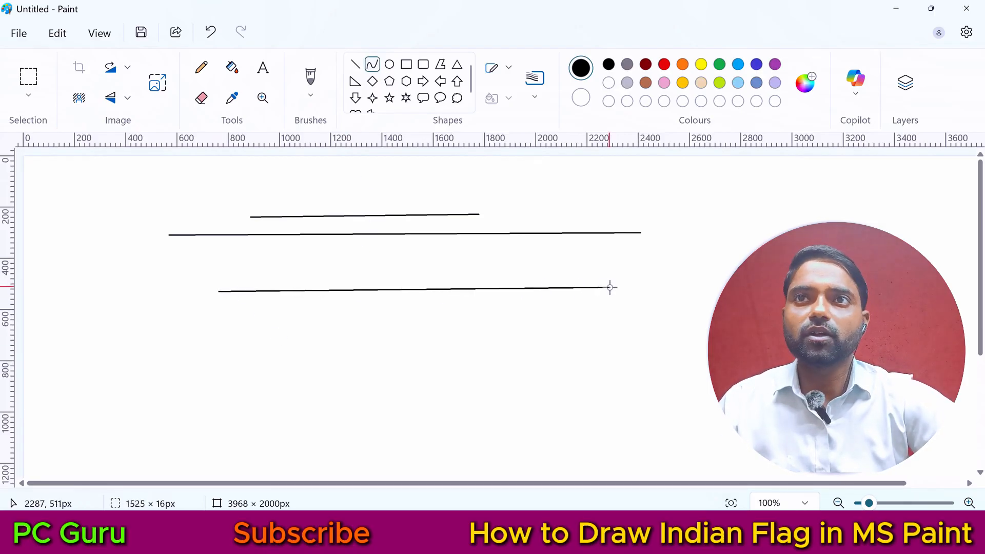
pyautogui.moveTo(308, 290); pyautogui.dragTo(310, 384)
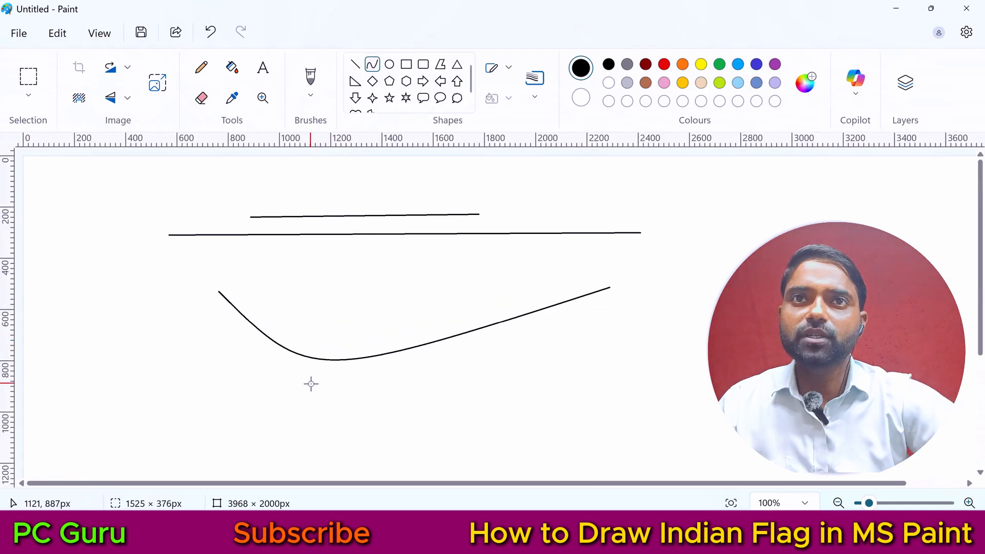
pyautogui.moveTo(446, 336); pyautogui.dragTo(419, 205)
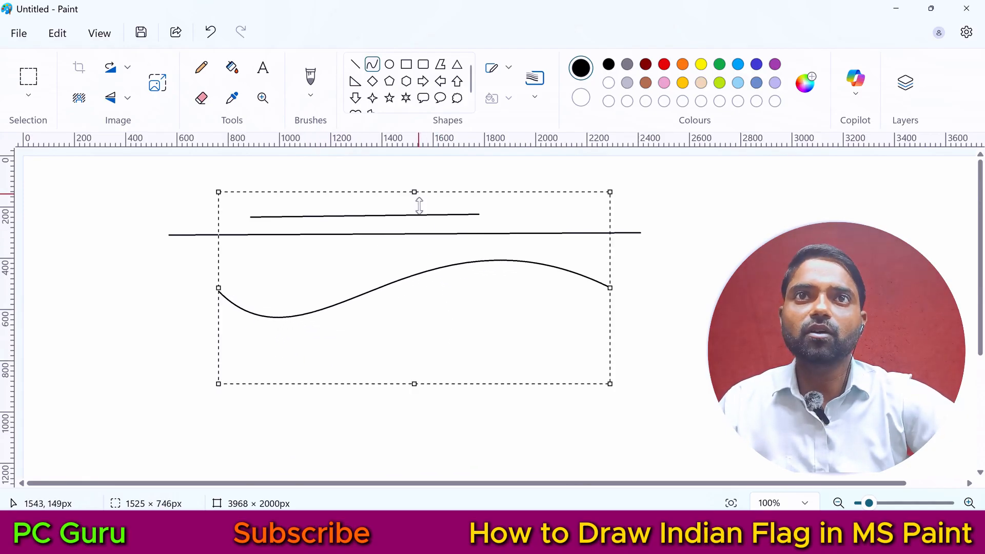
pyautogui.moveTo(391, 266)
pyautogui.mouseDown()
pyautogui.moveTo(479, 282)
pyautogui.moveTo(399, 284)
pyautogui.moveTo(390, 261)
pyautogui.mouseUp()
pyautogui.click(644, 293)
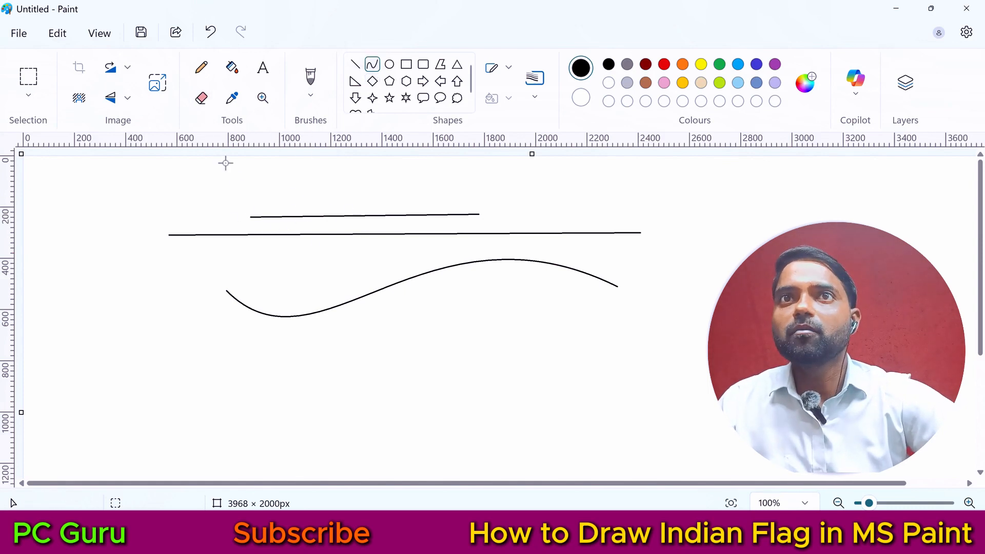
# Erase both lines and the curve from the canvas, enlarging the eraser to nearly its maximum size
pyautogui.click(202, 98)
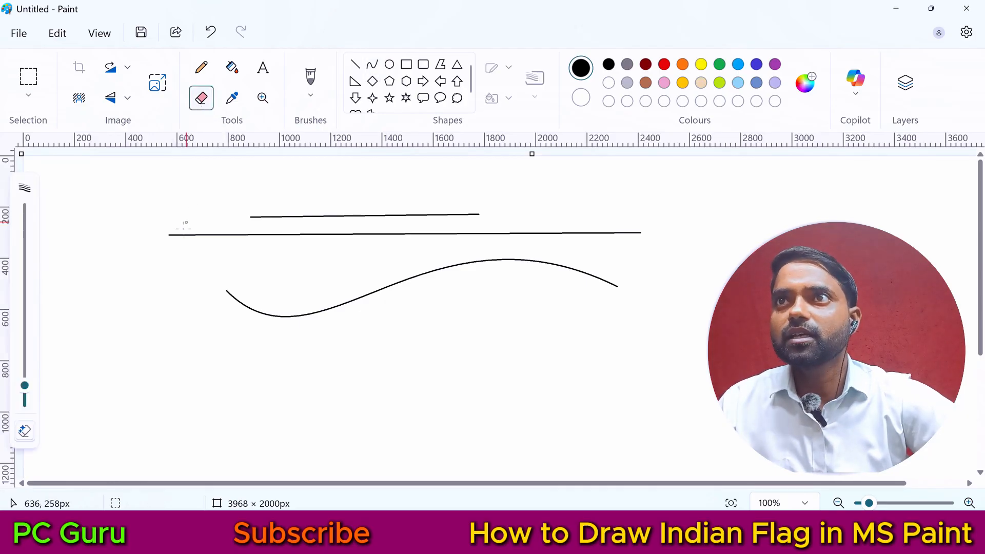
pyautogui.moveTo(164, 235)
pyautogui.mouseDown()
pyautogui.moveTo(257, 234)
pyautogui.moveTo(281, 224)
pyautogui.moveTo(260, 214)
pyautogui.moveTo(258, 223)
pyautogui.moveTo(302, 244)
pyautogui.mouseUp()
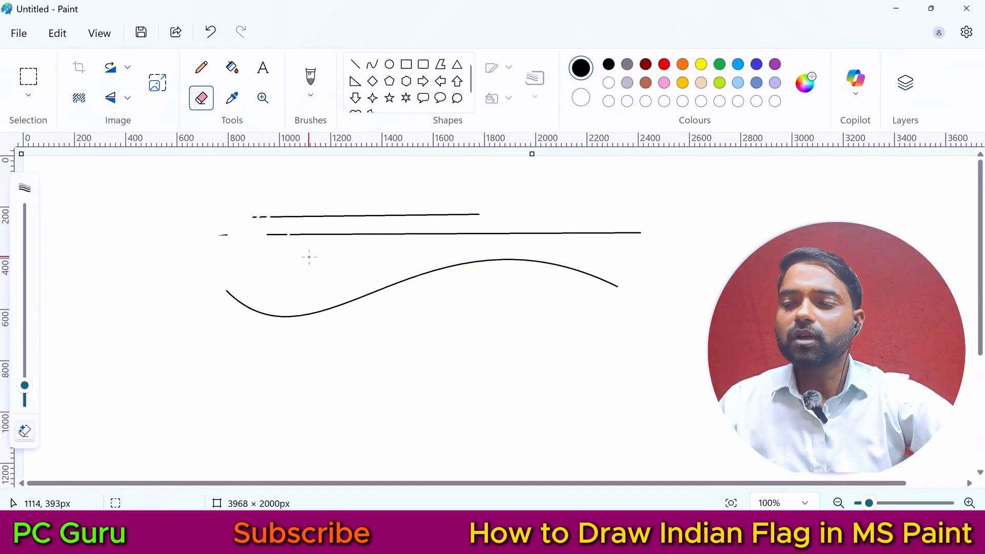
pyautogui.hotkey('ctrl', '+')
pyautogui.hotkey('ctrl', '+')
pyautogui.hotkey('ctrl', '+')
pyautogui.hotkey('ctrl', '+')
pyautogui.hotkey('ctrl', '+')
pyautogui.hotkey('ctrl', '+')
pyautogui.hotkey('ctrl', '+')
pyautogui.hotkey('ctrl', '+')
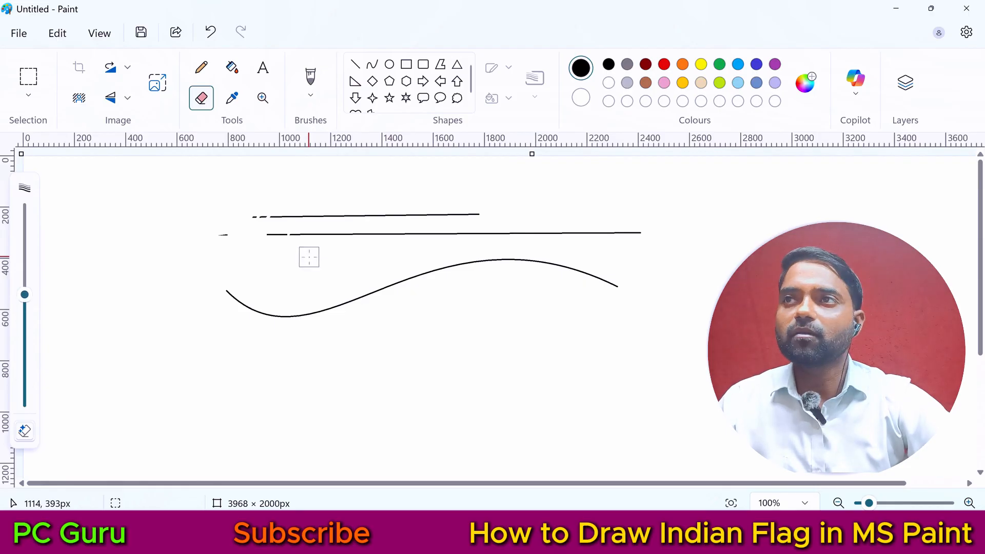
pyautogui.hotkey('ctrl', '+')
pyautogui.hotkey('ctrl', '+')
pyautogui.hotkey('ctrl', '+')
pyautogui.hotkey('ctrl', '+')
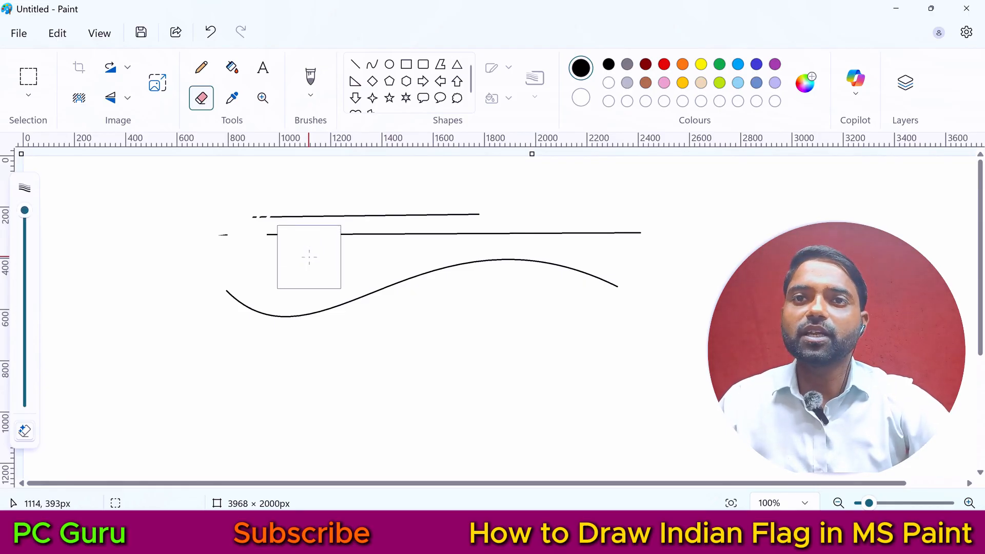
pyautogui.moveTo(309, 257)
pyautogui.mouseDown()
pyautogui.moveTo(226, 235)
pyautogui.moveTo(603, 230)
pyautogui.moveTo(660, 243)
pyautogui.moveTo(617, 281)
pyautogui.moveTo(418, 281)
pyautogui.moveTo(268, 309)
pyautogui.moveTo(233, 301)
pyautogui.mouseUp()
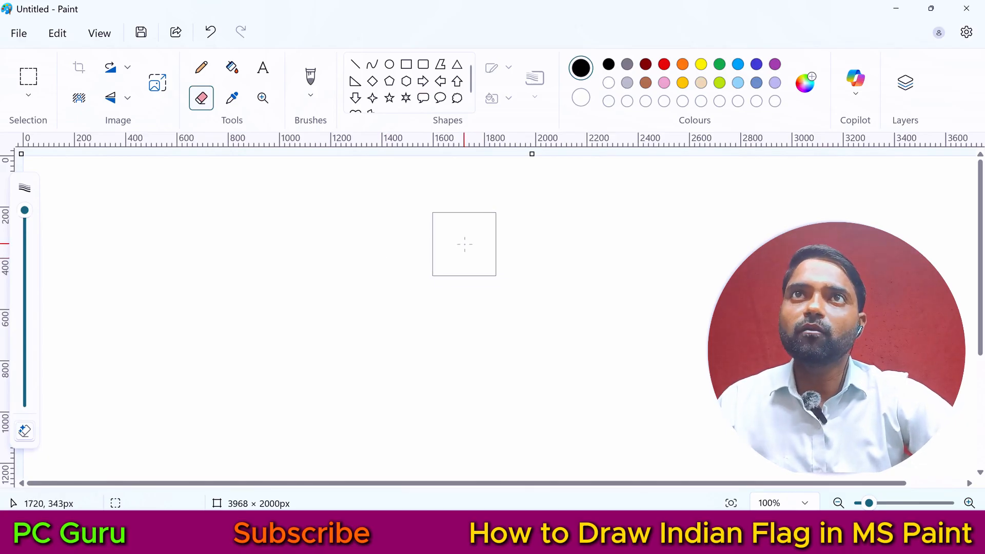
# Draw a rectangle of about 432 × 94 px near the canvas's upper edge as the top flag band and move it slightly left
pyautogui.click(406, 65)
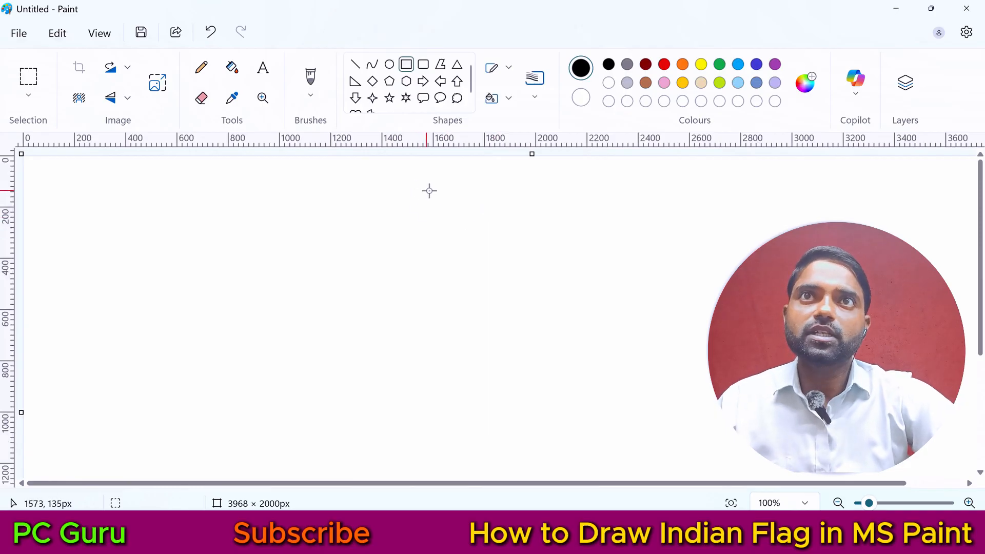
pyautogui.moveTo(401, 182); pyautogui.dragTo(513, 207)
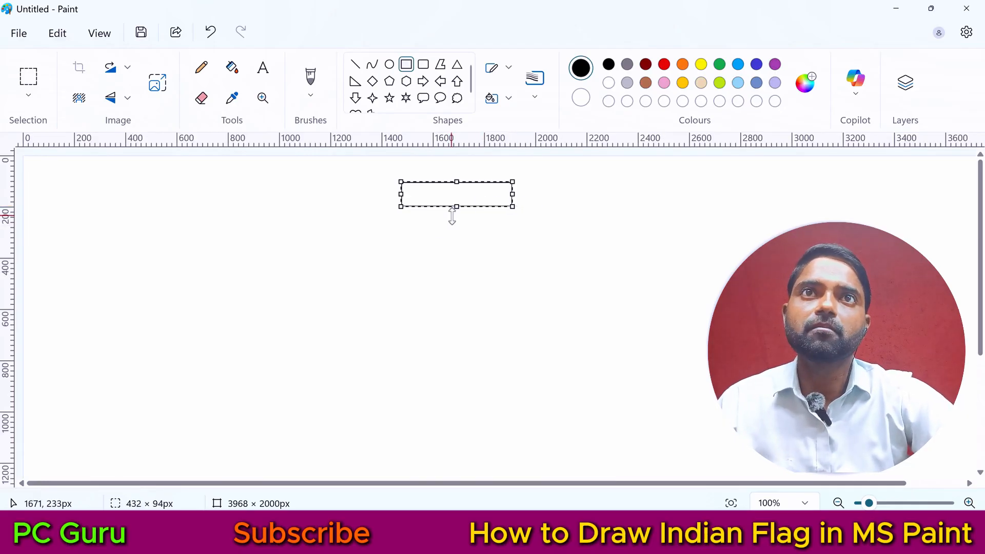
pyautogui.moveTo(473, 195); pyautogui.dragTo(433, 191)
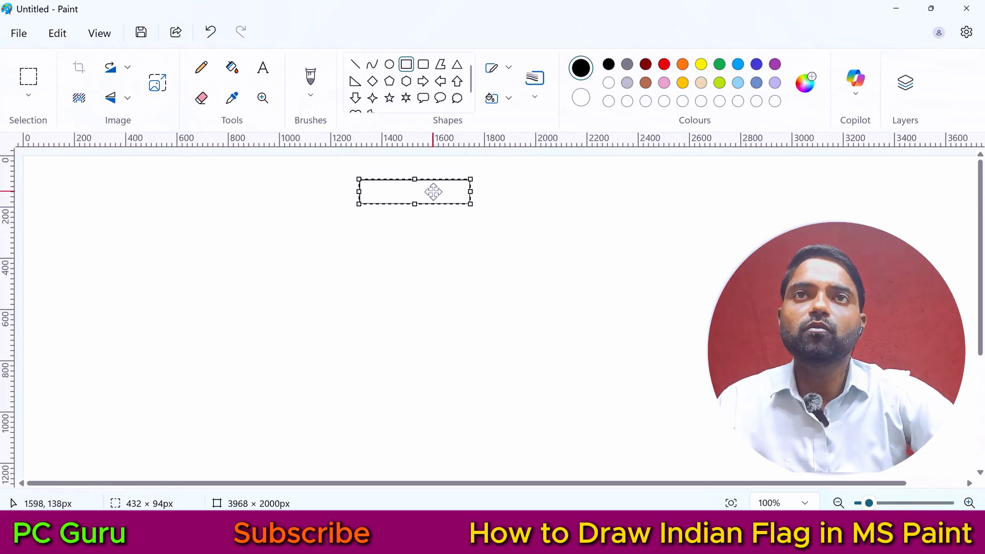
pyautogui.click(421, 228)
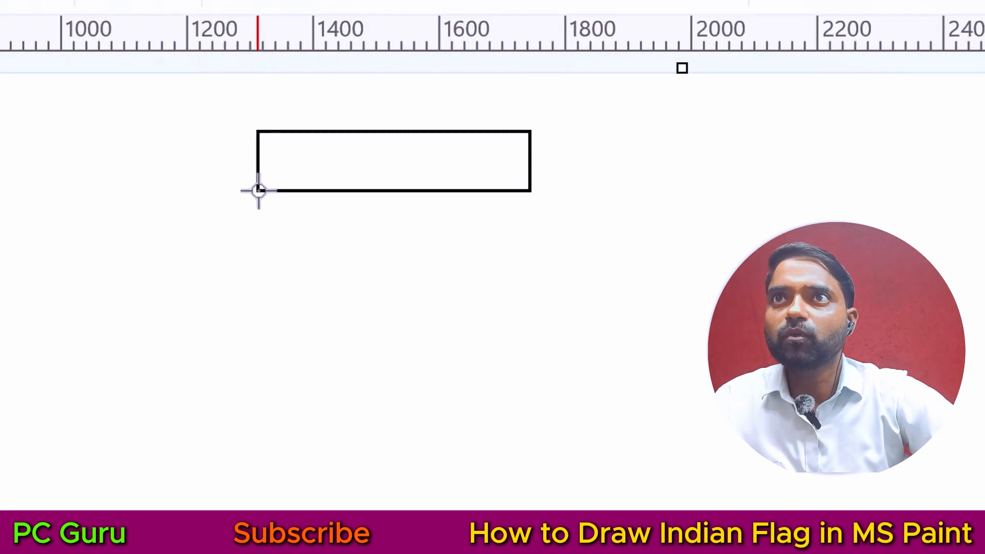
# Draw the middle and bottom flag bands as two more rectangles of equal width, stacked directly beneath the first
pyautogui.moveTo(258, 191); pyautogui.dragTo(530, 248)
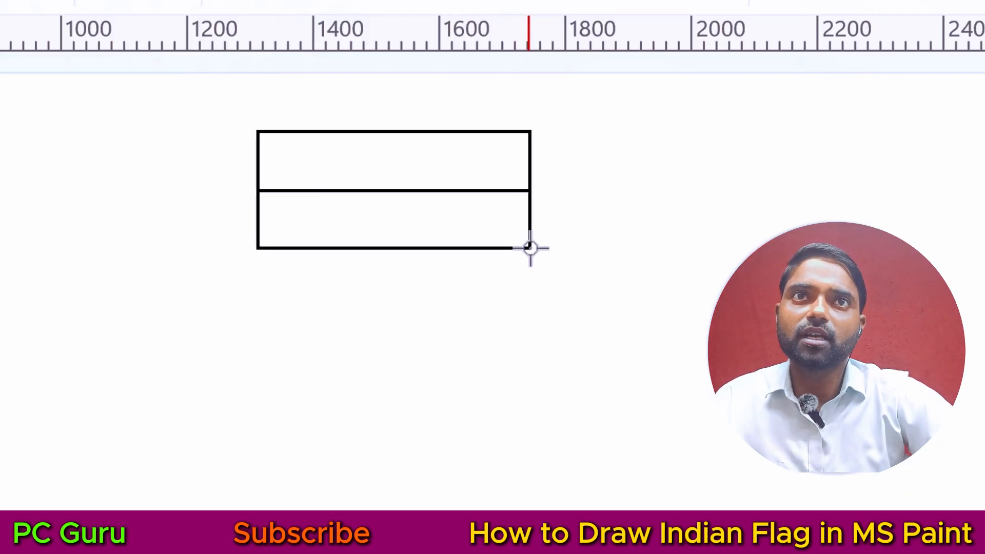
pyautogui.click(629, 242)
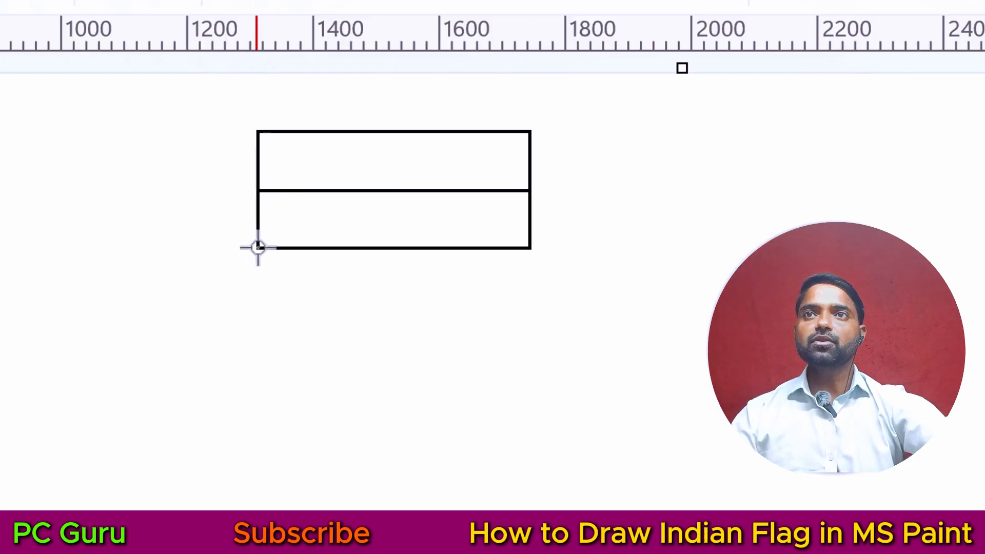
pyautogui.moveTo(258, 248); pyautogui.dragTo(530, 299)
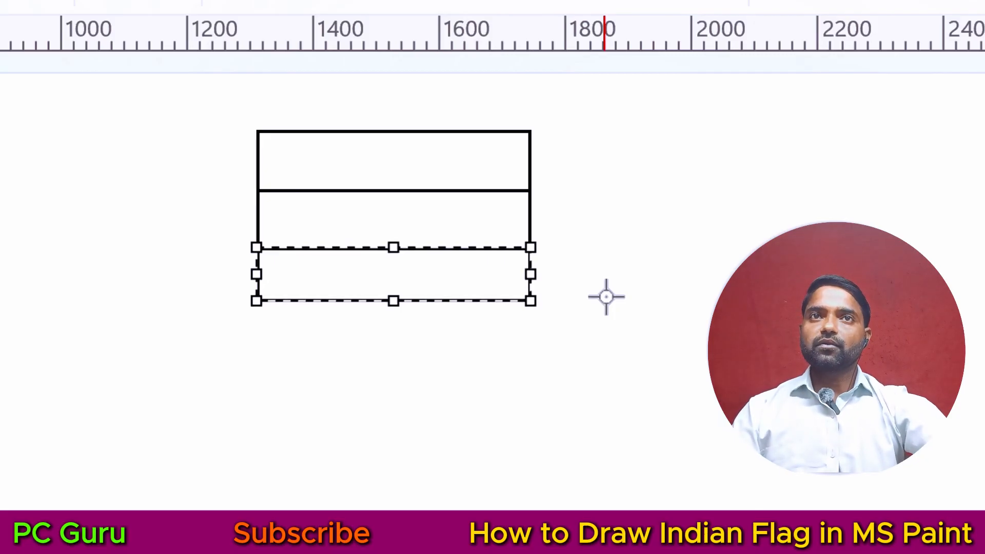
pyautogui.click(659, 198)
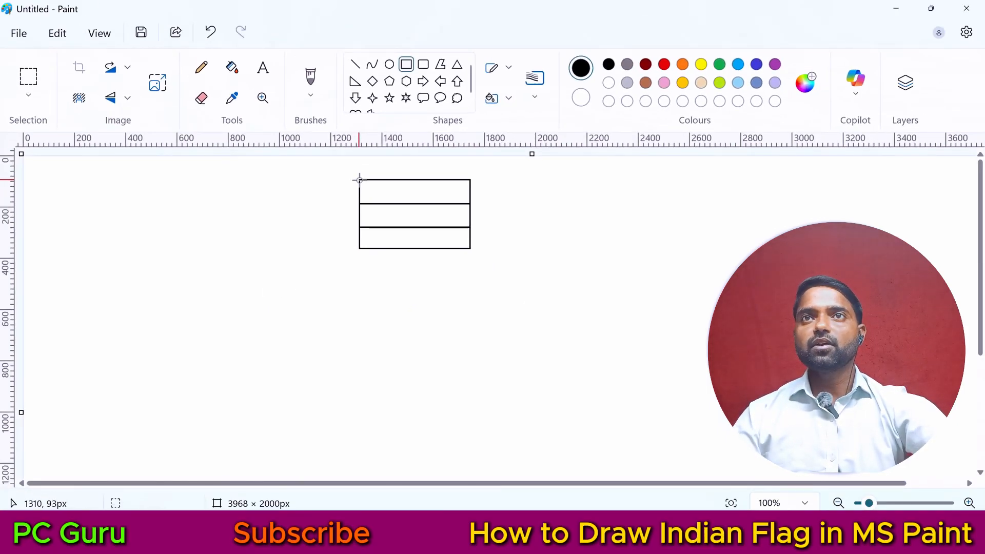
pyautogui.moveTo(360, 179); pyautogui.dragTo(355, 393)
pyautogui.moveTo(354, 260); pyautogui.dragTo(354, 299)
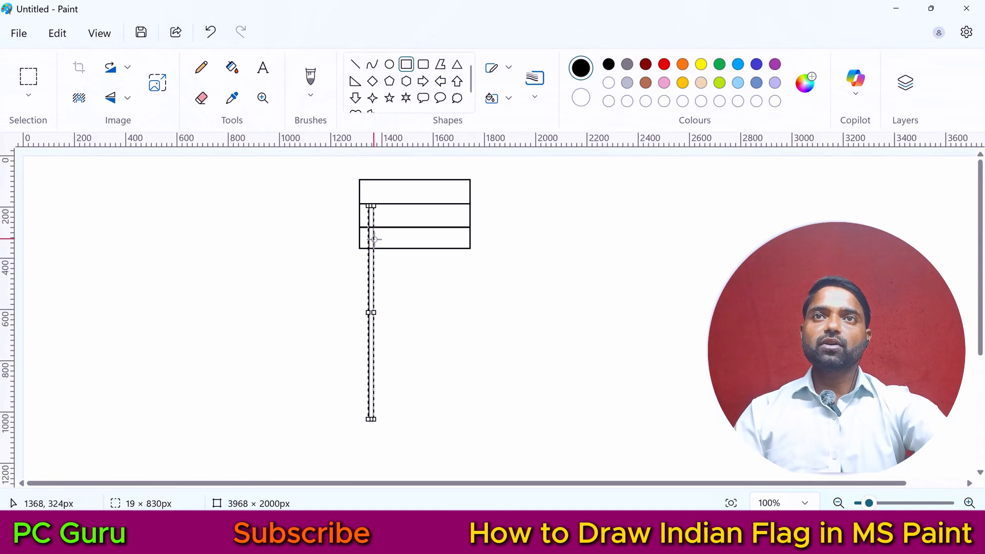
pyautogui.hotkey('ctrl', 'z')
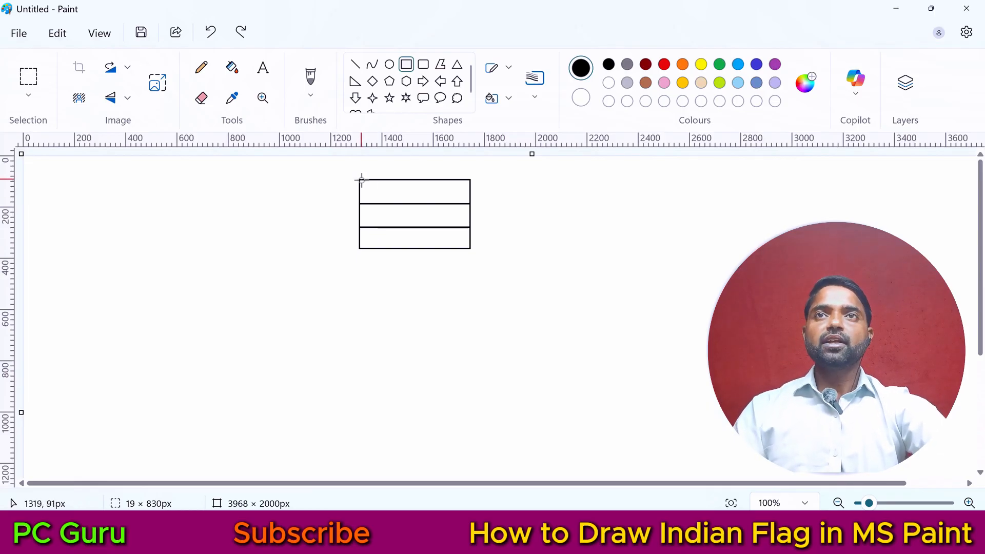
# Draw a narrow flagpole rectangle about 19 × 910 px along the flag's left edge and move it clear of the flag
pyautogui.moveTo(359, 179); pyautogui.dragTo(352, 412)
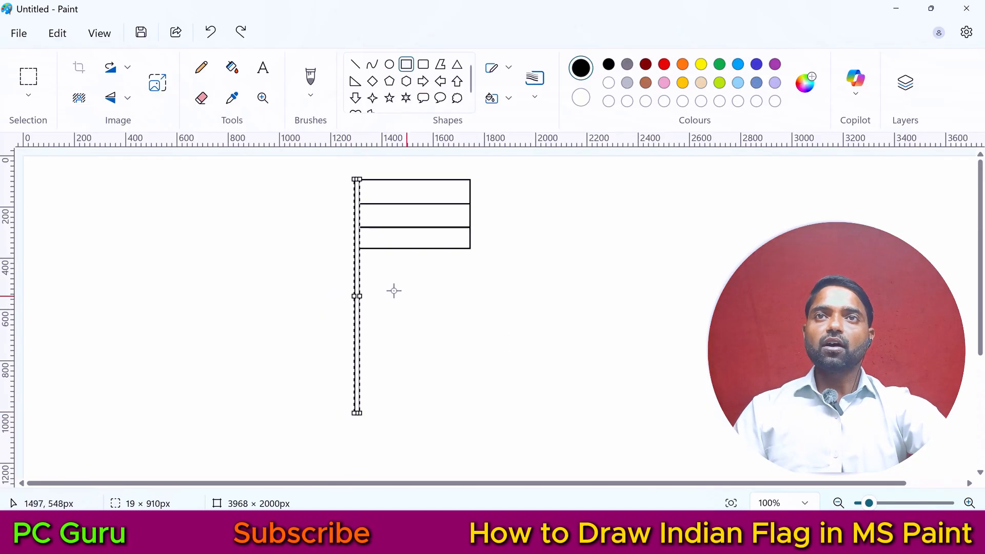
pyautogui.moveTo(359, 273); pyautogui.dragTo(319, 280)
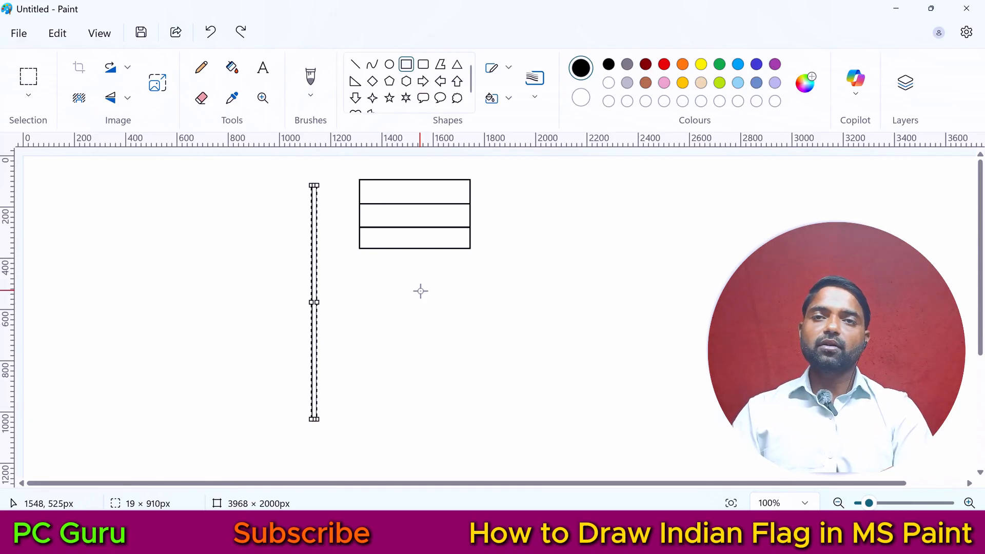
# Nudge the selected flagpole rectangle vertically in small increments, first up and then down
pyautogui.press('Up')
pyautogui.press('Up')
pyautogui.press('Up')
pyautogui.press('Up')
pyautogui.press('Up')
pyautogui.press('Up')
pyautogui.press('Up')
pyautogui.press('Up')
pyautogui.press('Up')
pyautogui.press('Up')
pyautogui.press('Up')
pyautogui.press('Up')
pyautogui.press('Up')
pyautogui.press('Up')
pyautogui.press('Up')
pyautogui.press('Up')
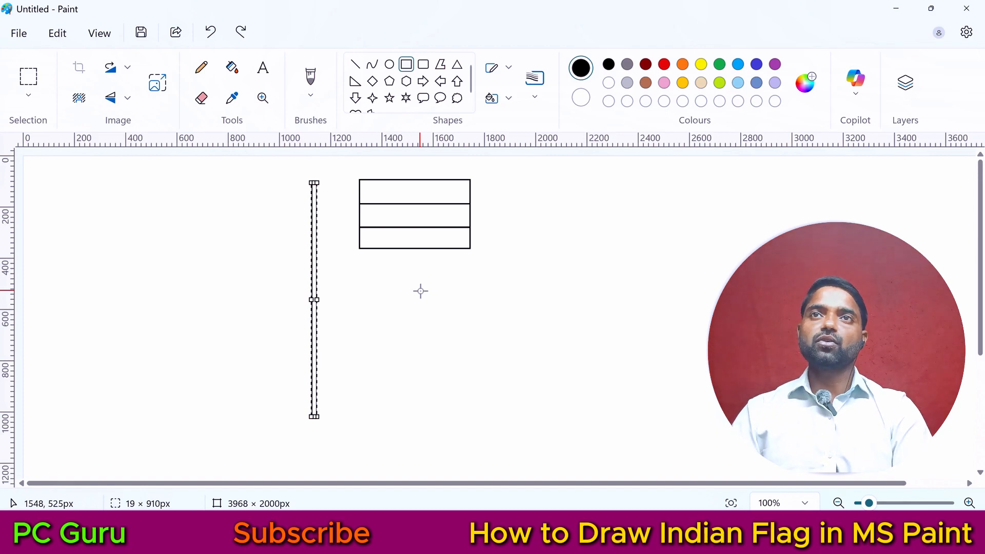
pyautogui.press('Down')
pyautogui.press('Down')
pyautogui.press('Down')
pyautogui.press('Down')
pyautogui.press('Down')
pyautogui.press('Down')
pyautogui.press('Down')
pyautogui.press('Down')
pyautogui.press('Down')
pyautogui.press('Down')
pyautogui.press('Down')
pyautogui.press('Down')
pyautogui.press('Down')
pyautogui.press('Down')
pyautogui.press('Down')
pyautogui.press('Down')
pyautogui.press('Down')
pyautogui.press('Down')
pyautogui.press('Down')
pyautogui.press('Down')
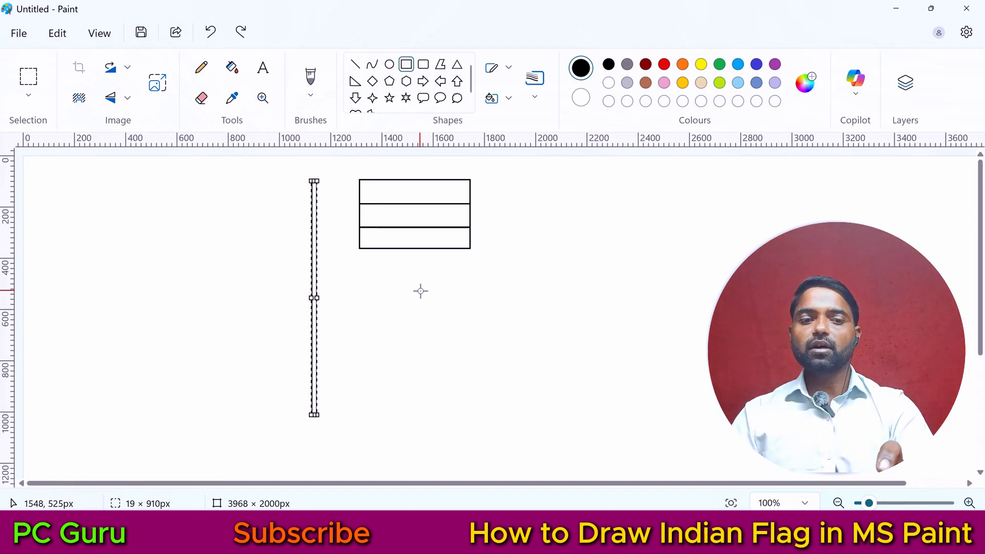
# Nudge the flagpole rectangle horizontally across the flag and back, and place it against the flag's left edge
pyautogui.press('Right')
pyautogui.press('Right')
pyautogui.press('Right')
pyautogui.press('Right')
pyautogui.press('Right')
pyautogui.press('Right')
pyautogui.press('Right')
pyautogui.press('Right')
pyautogui.press('Right')
pyautogui.press('Right')
pyautogui.press('Right')
pyautogui.press('Right')
pyautogui.press('Right')
pyautogui.press('Right')
pyautogui.press('Right')
pyautogui.press('Right')
pyautogui.press('Right')
pyautogui.press('Right')
pyautogui.press('Right')
pyautogui.press('Right')
pyautogui.press('Right')
pyautogui.press('Right')
pyautogui.press('Right')
pyautogui.press('Right')
pyautogui.press('Right')
pyautogui.press('Right')
pyautogui.press('Right')
pyautogui.press('Right')
pyautogui.press('Right')
pyautogui.press('Right')
pyautogui.press('Right')
pyautogui.press('Right')
pyautogui.press('Right')
pyautogui.press('Right')
pyautogui.press('Right')
pyautogui.press('Right')
pyautogui.press('Right')
pyautogui.press('Right')
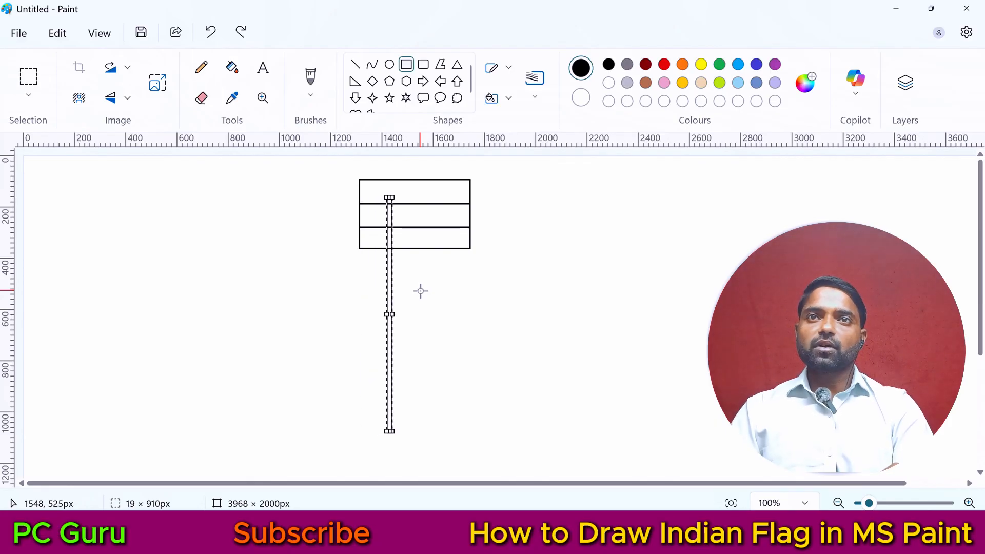
pyautogui.press('Right')
pyautogui.press('Right')
pyautogui.press('Right')
pyautogui.press('Right')
pyautogui.press('Right')
pyautogui.press('Right')
pyautogui.press('Right')
pyautogui.press('Right')
pyautogui.press('Right')
pyautogui.press('Right')
pyautogui.press('Right')
pyautogui.press('Right')
pyautogui.press('Right')
pyautogui.press('Right')
pyautogui.press('Right')
pyautogui.press('Right')
pyautogui.press('Right')
pyautogui.press('Right')
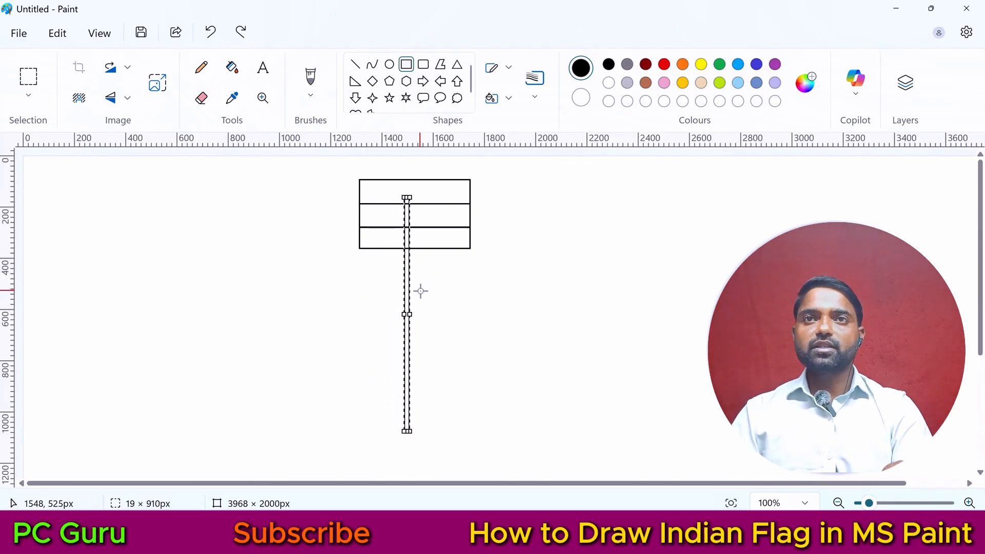
pyautogui.press('Left')
pyautogui.press('Left')
pyautogui.press('Left')
pyautogui.press('Left')
pyautogui.press('Left')
pyautogui.press('Left')
pyautogui.press('Left')
pyautogui.press('Left')
pyautogui.press('Left')
pyautogui.press('Left')
pyautogui.press('Left')
pyautogui.press('Left')
pyautogui.press('Left')
pyautogui.press('Left')
pyautogui.press('Left')
pyautogui.press('Left')
pyautogui.press('Left')
pyautogui.press('Left')
pyautogui.press('Left')
pyautogui.press('Left')
pyautogui.press('Left')
pyautogui.press('Left')
pyautogui.press('Left')
pyautogui.press('Left')
pyautogui.press('Left')
pyautogui.press('Left')
pyautogui.press('Left')
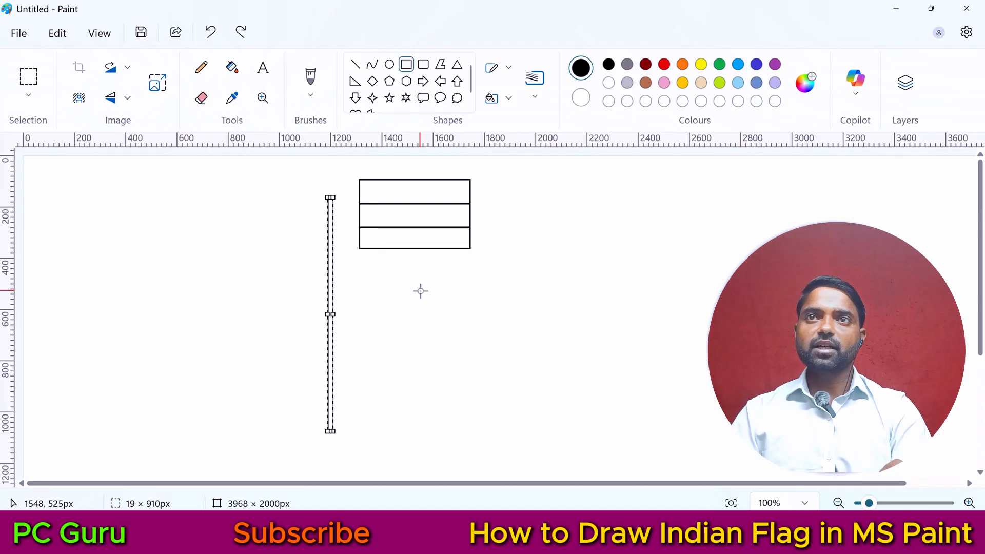
pyautogui.press('Left')
pyautogui.press('Left')
pyautogui.press('Left')
pyautogui.press('Left')
pyautogui.press('Left')
pyautogui.press('Left')
pyautogui.press('Left')
pyautogui.press('Left')
pyautogui.press('Left')
pyautogui.press('Left')
pyautogui.press('Left')
pyautogui.press('Left')
pyautogui.press('Left')
pyautogui.press('Left')
pyautogui.press('Left')
pyautogui.press('Left')
pyautogui.press('Left')
pyautogui.press('Left')
pyautogui.press('Left')
pyautogui.press('Left')
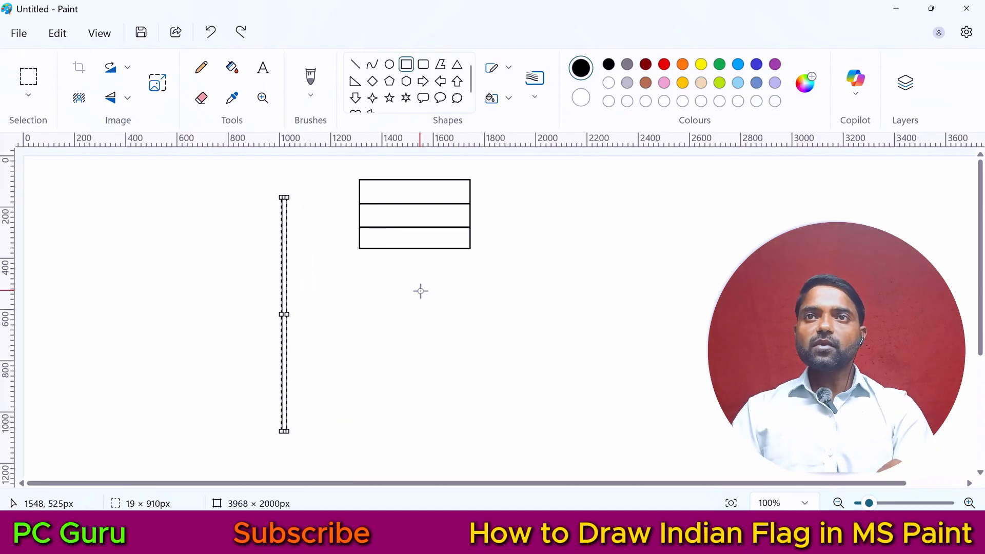
pyautogui.moveTo(282, 278); pyautogui.dragTo(354, 262)
pyautogui.click(435, 279)
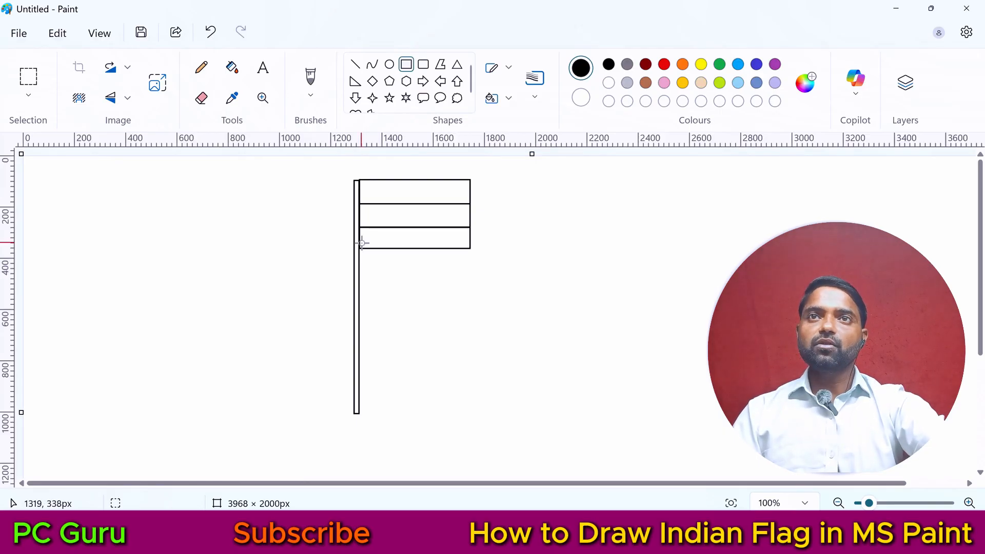
# Undo the placed flagpole and redraw it as a rectangle about 15 × 948 px starting at the flag's upper-left corner
pyautogui.hotkey('ctrl', 'z')
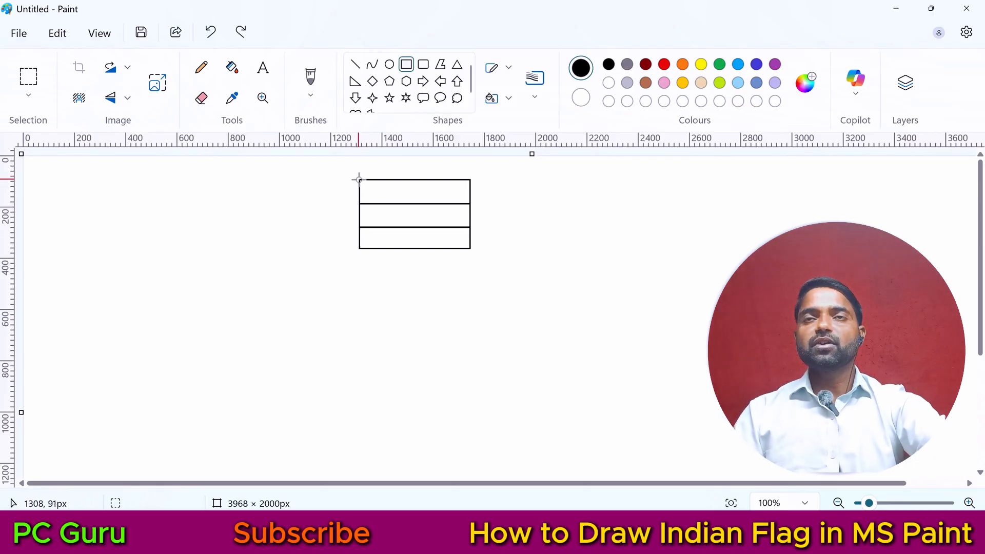
pyautogui.moveTo(359, 179); pyautogui.dragTo(357, 423)
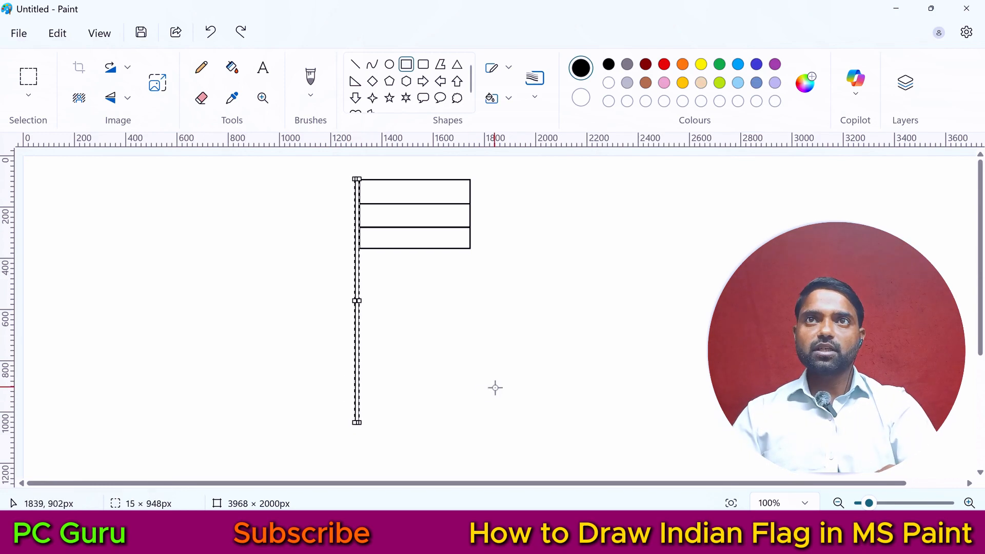
pyautogui.click(413, 270)
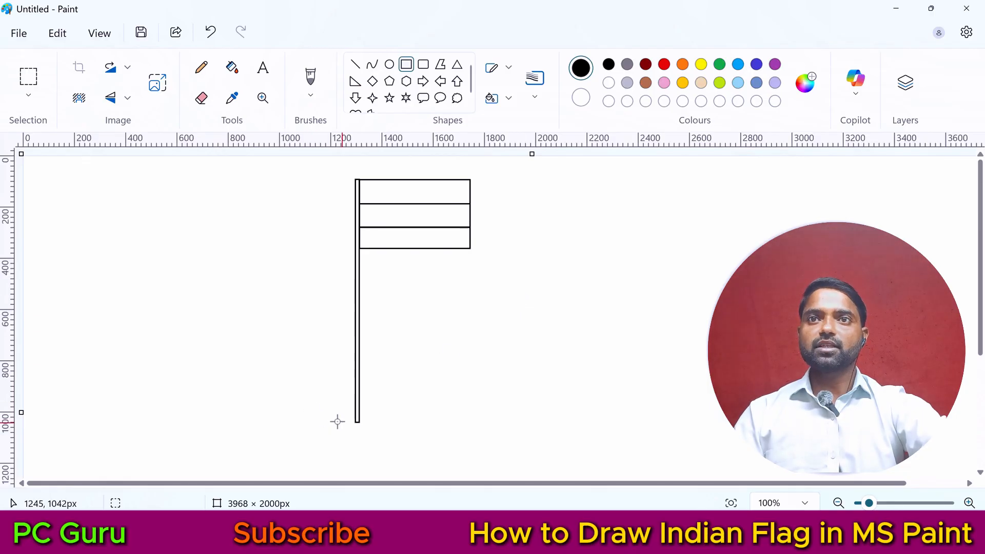
# Draw a two-tier base under the flagpole: a rectangle about 178 × 58 px and a wider one about 402 × 74 px beneath it
pyautogui.moveTo(334, 424); pyautogui.dragTo(381, 439)
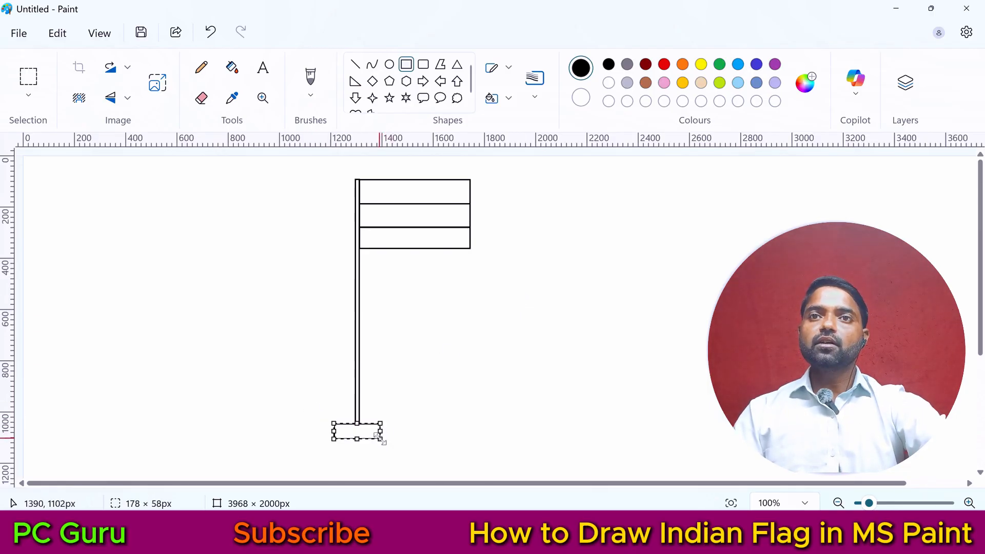
pyautogui.click(418, 435)
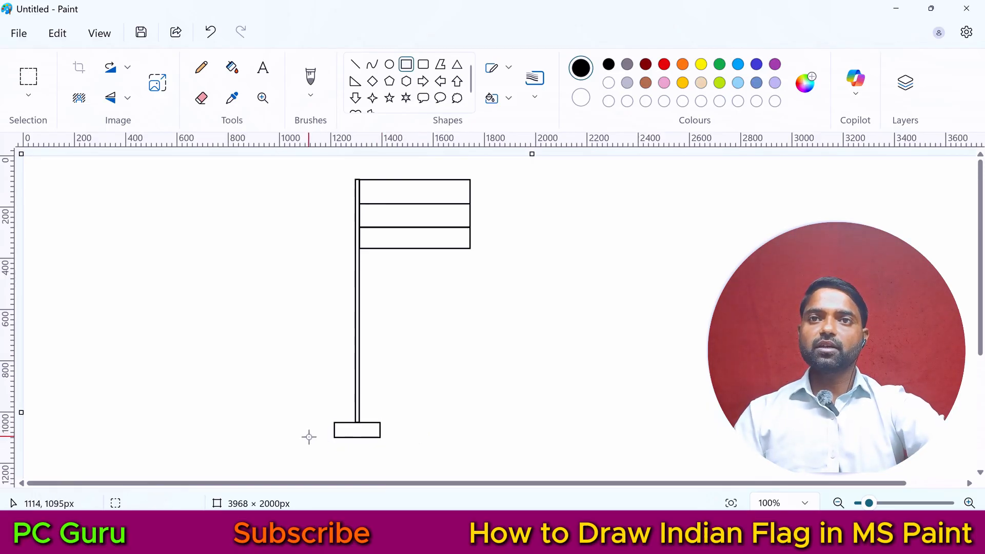
pyautogui.moveTo(308, 437); pyautogui.dragTo(380, 450)
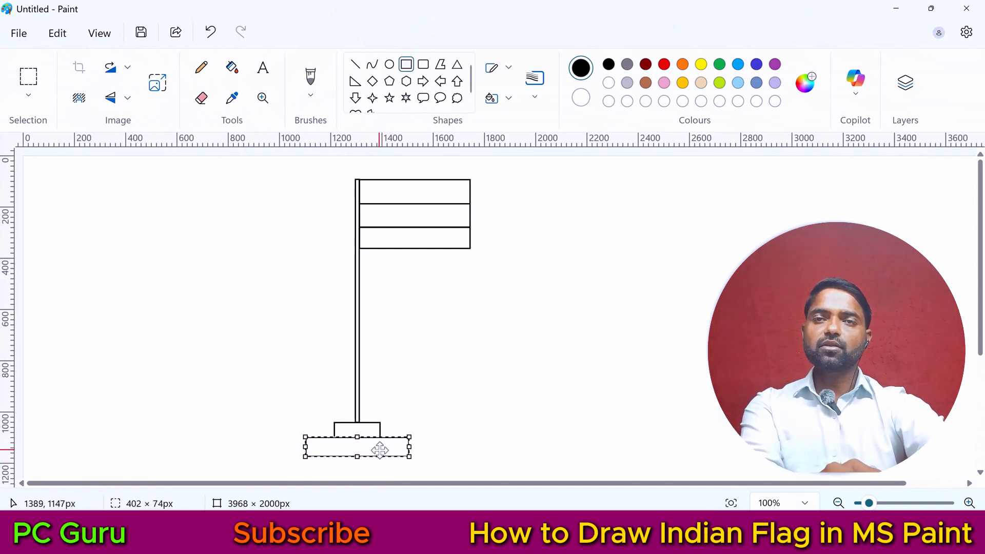
pyautogui.click(457, 418)
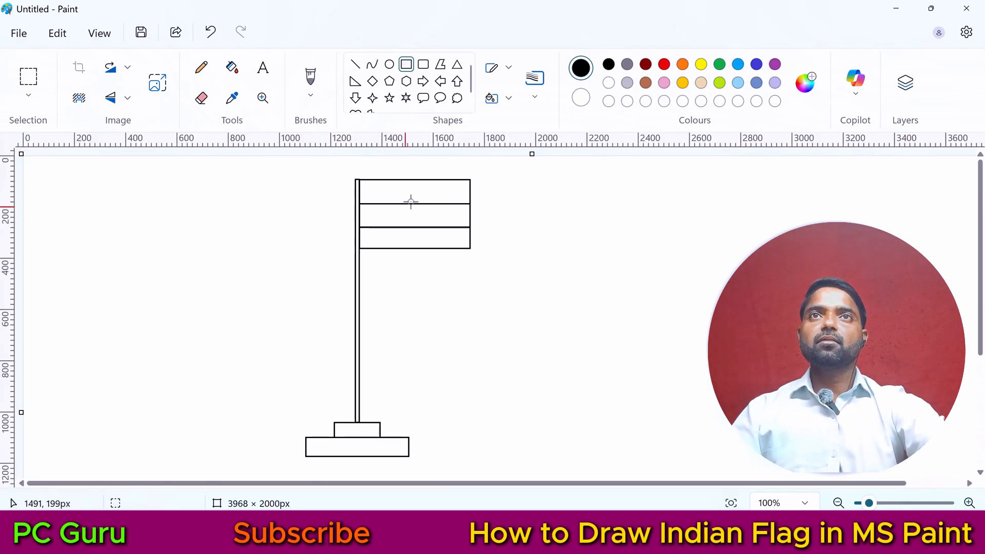
# Draw a circle about 88 × 90 px in the centre of the middle flag band and shift it slightly right
pyautogui.click(390, 64)
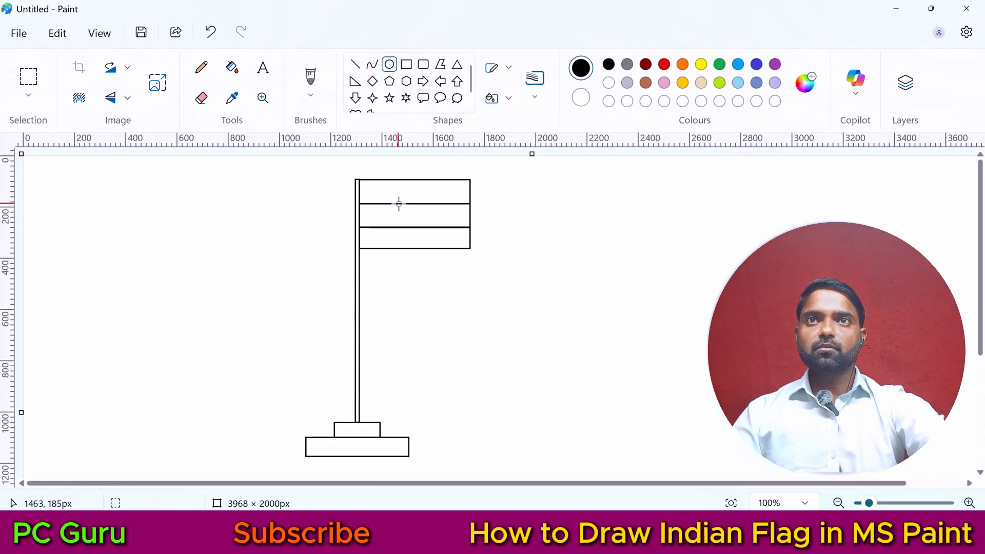
pyautogui.moveTo(399, 204); pyautogui.dragTo(421, 228)
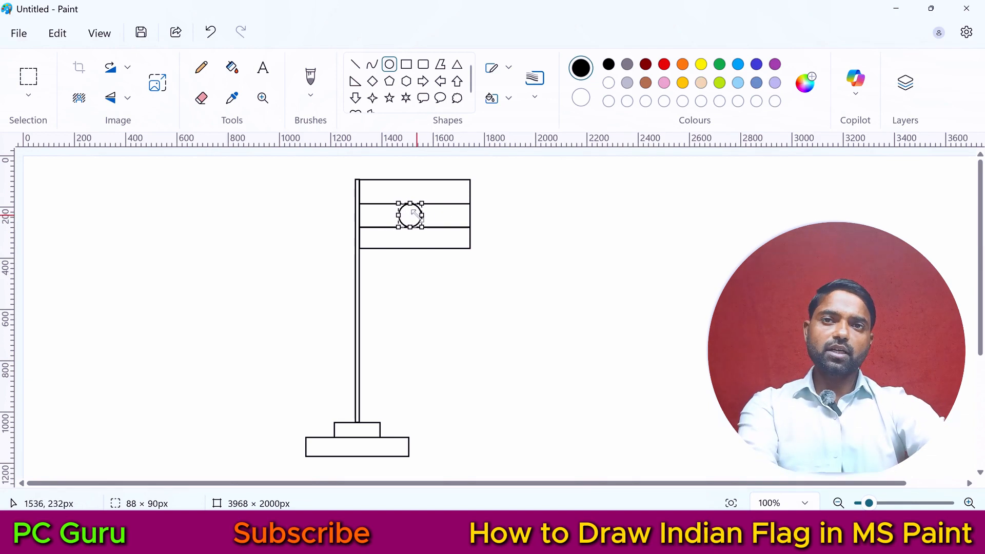
pyautogui.moveTo(413, 212); pyautogui.dragTo(415, 212)
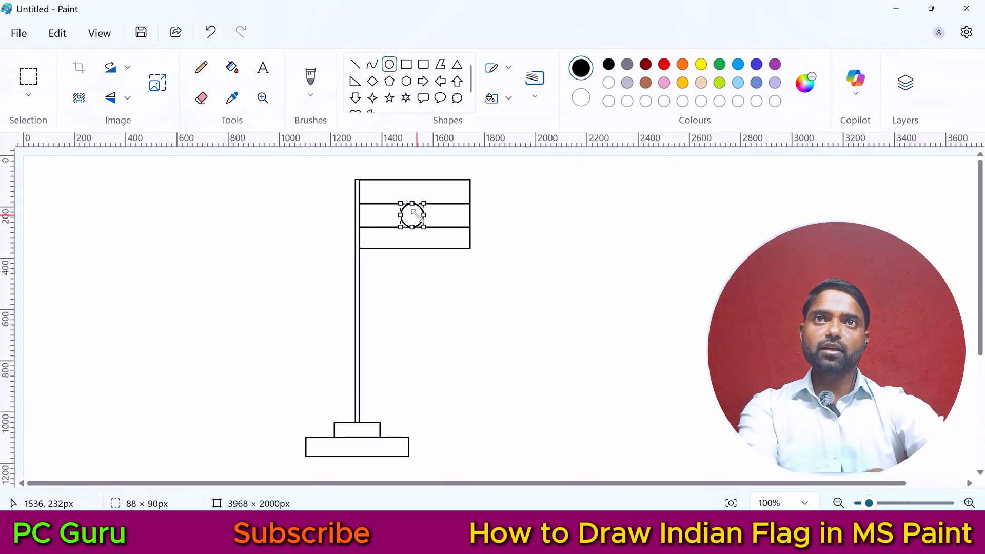
pyautogui.click(556, 217)
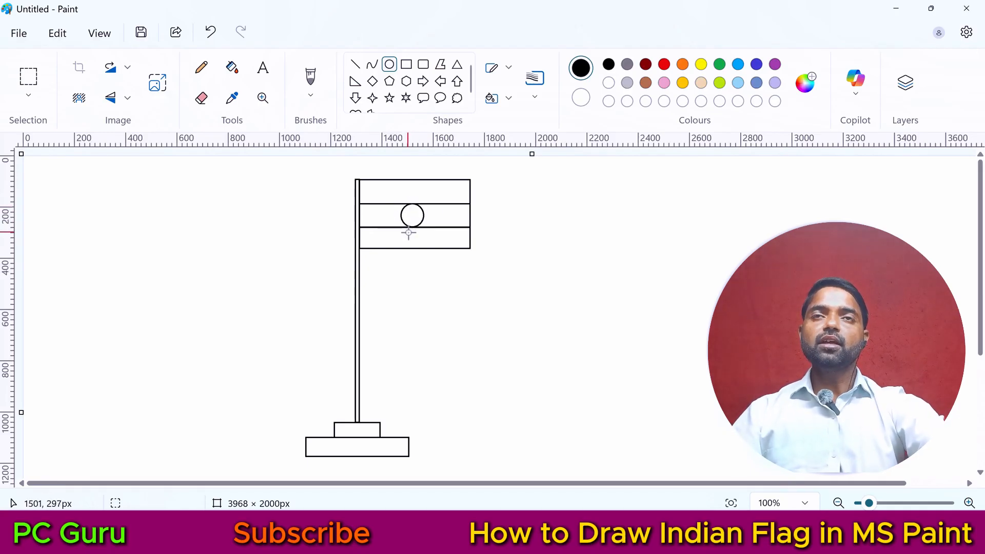
# Draw eight wheel spokes inside the circle using one vertical, one horizontal and two diagonal lines through its centre
pyautogui.click(355, 67)
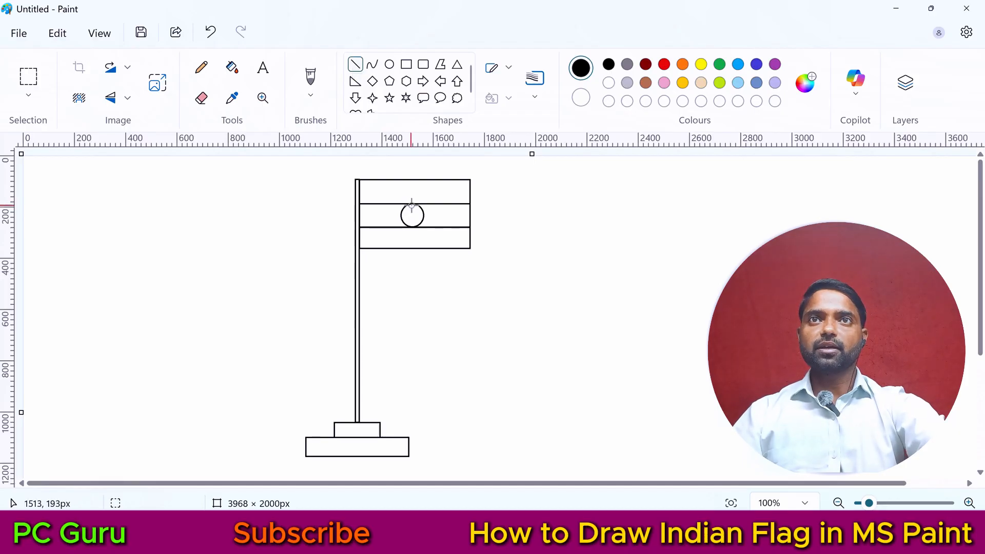
pyautogui.moveTo(411, 204); pyautogui.dragTo(412, 226)
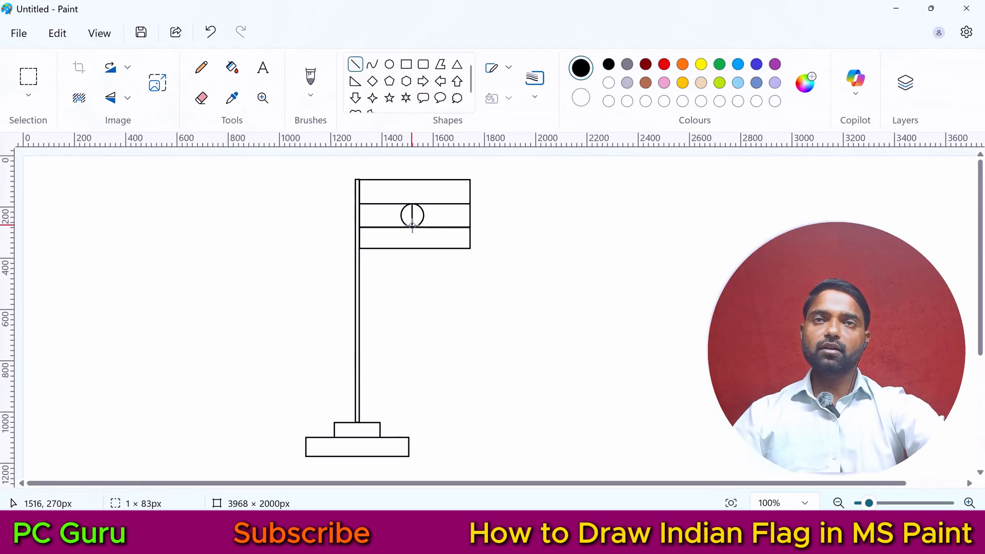
pyautogui.click(478, 229)
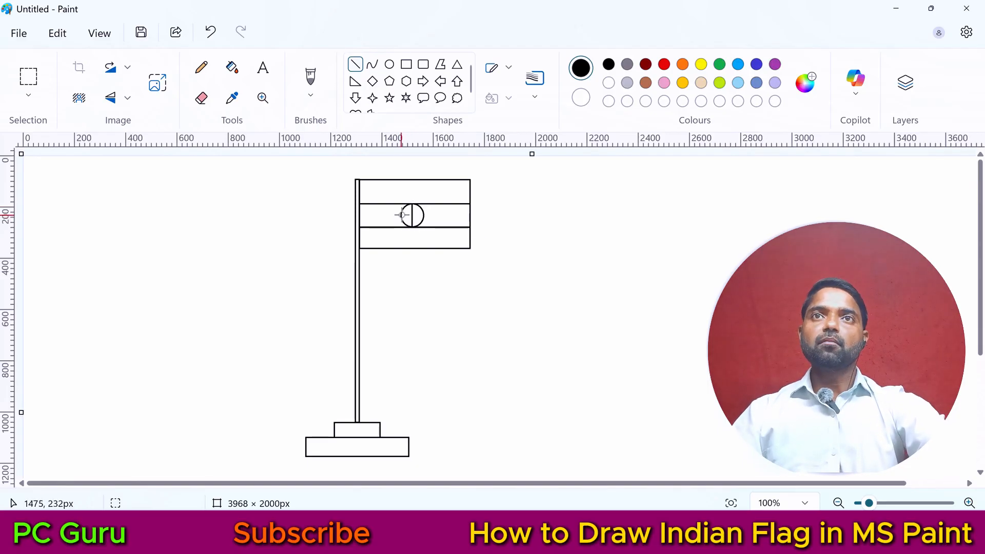
pyautogui.moveTo(402, 215); pyautogui.dragTo(423, 216)
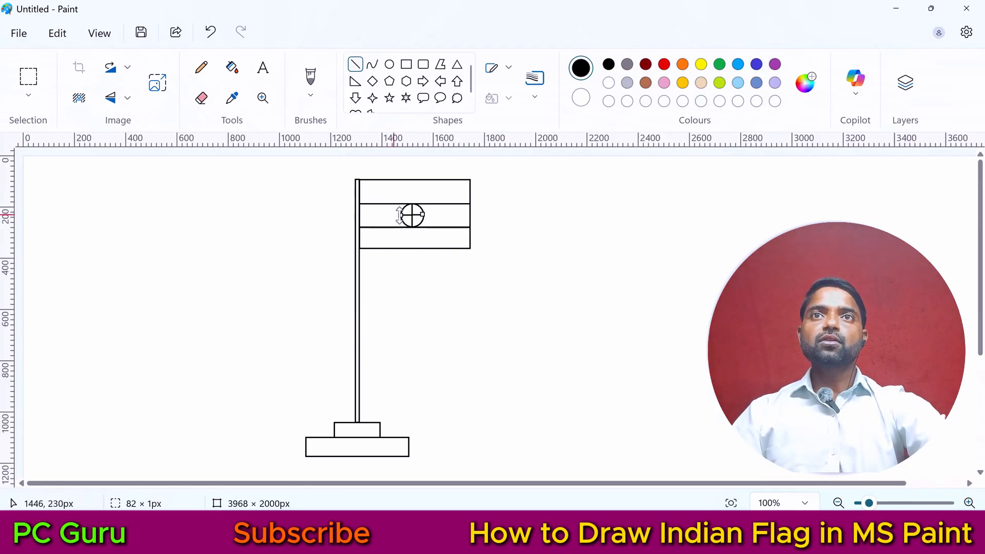
pyautogui.click(526, 196)
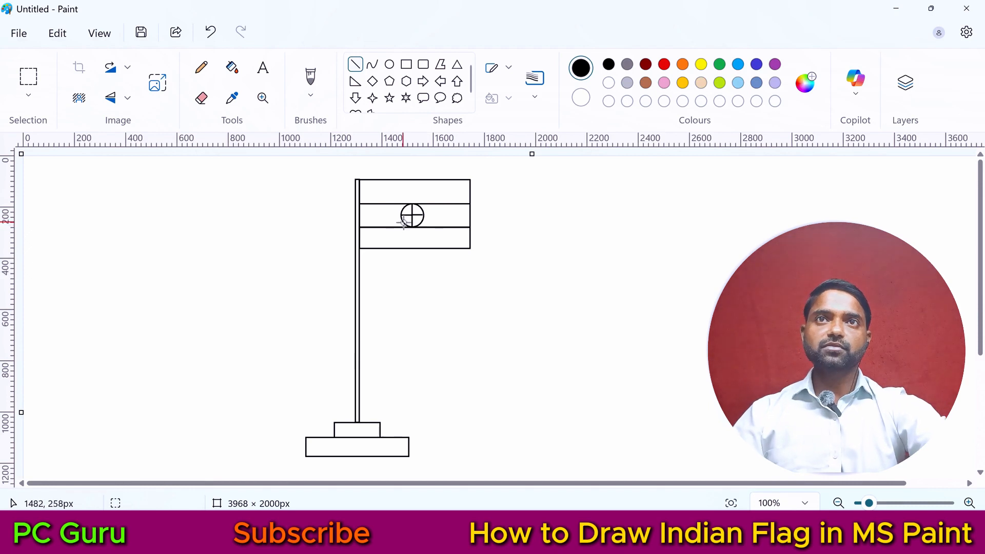
pyautogui.moveTo(404, 220)
pyautogui.mouseDown()
pyautogui.moveTo(419, 207)
pyautogui.moveTo(403, 207)
pyautogui.moveTo(420, 222)
pyautogui.mouseUp()
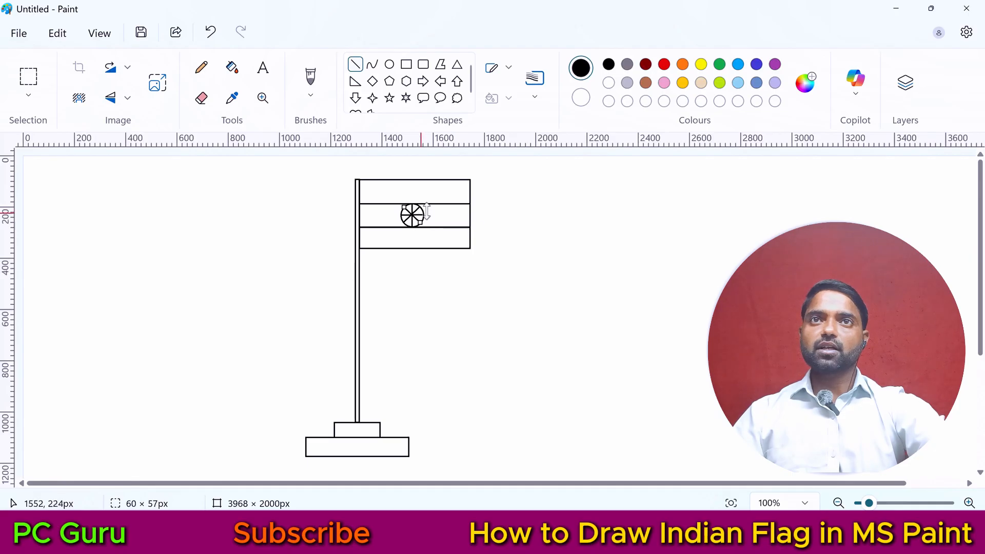
pyautogui.click(481, 228)
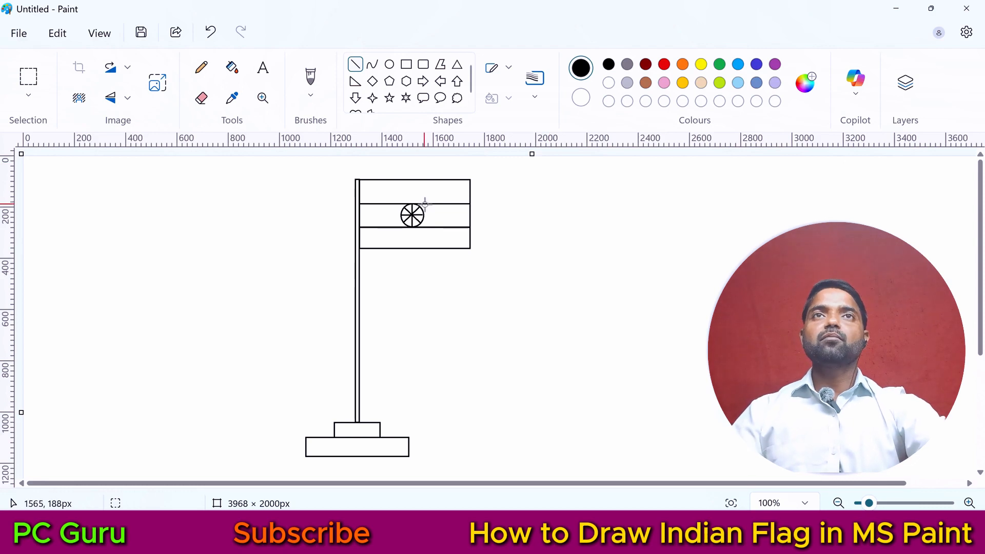
# Fill the flag's upper band with orange and its lower band with green using the Fill tool
pyautogui.click(230, 72)
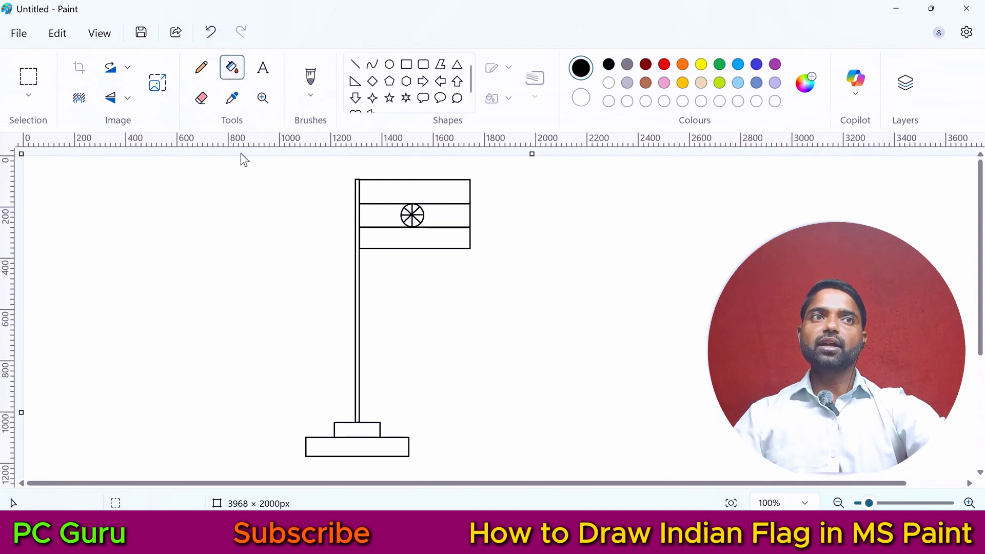
pyautogui.click(683, 65)
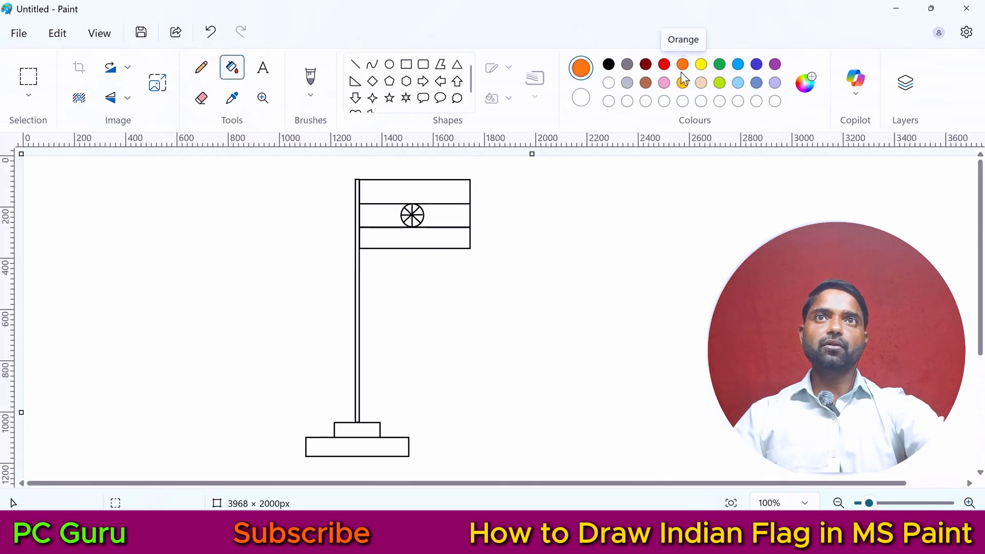
pyautogui.click(435, 189)
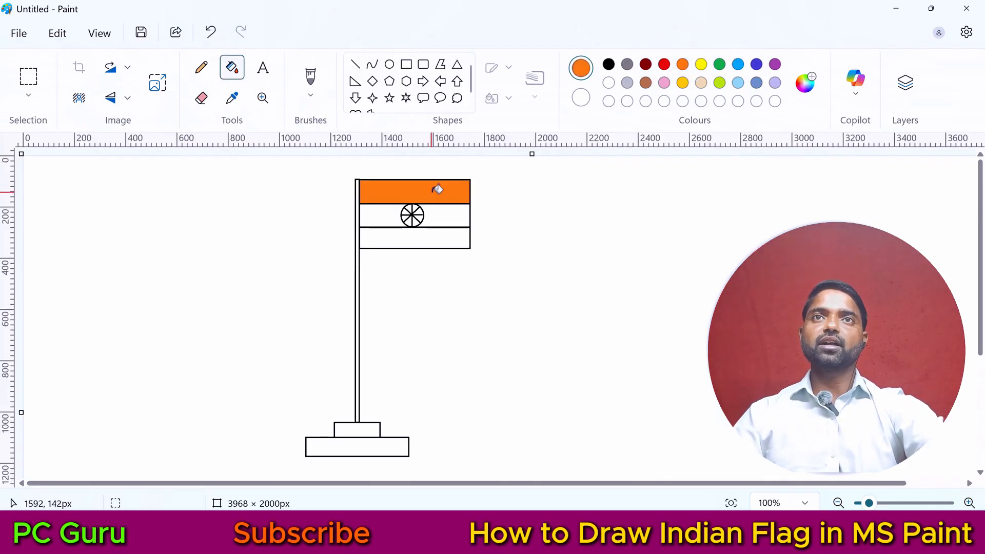
pyautogui.click(719, 66)
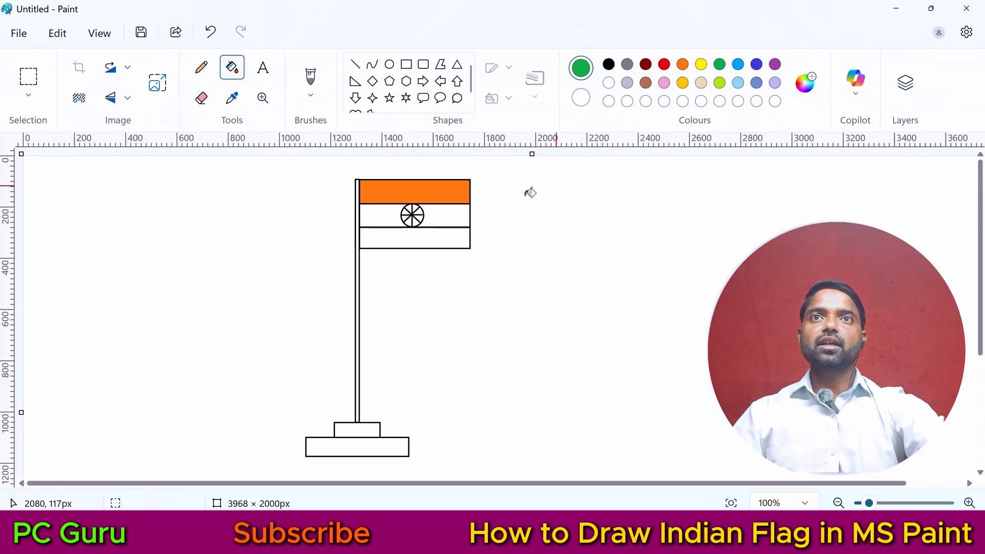
pyautogui.click(430, 236)
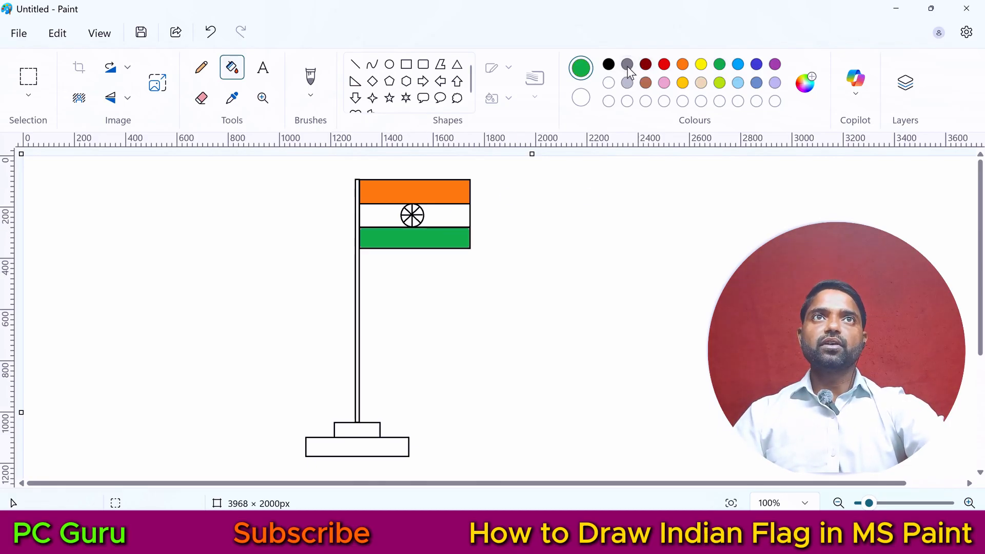
# Fill the flagpole with dark red, then the base's wide lower tier with dark grey and its upper tier with light grey
pyautogui.click(648, 66)
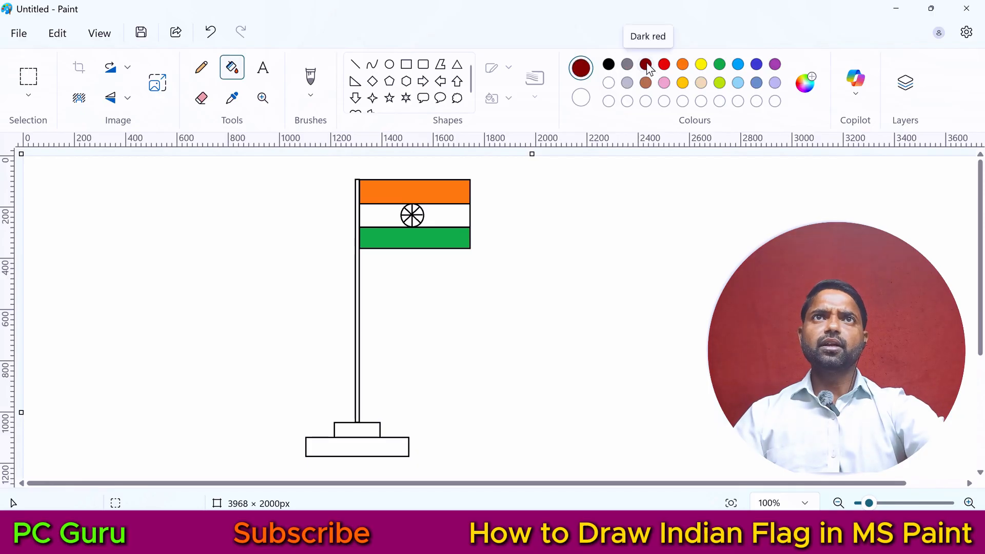
pyautogui.click(358, 230)
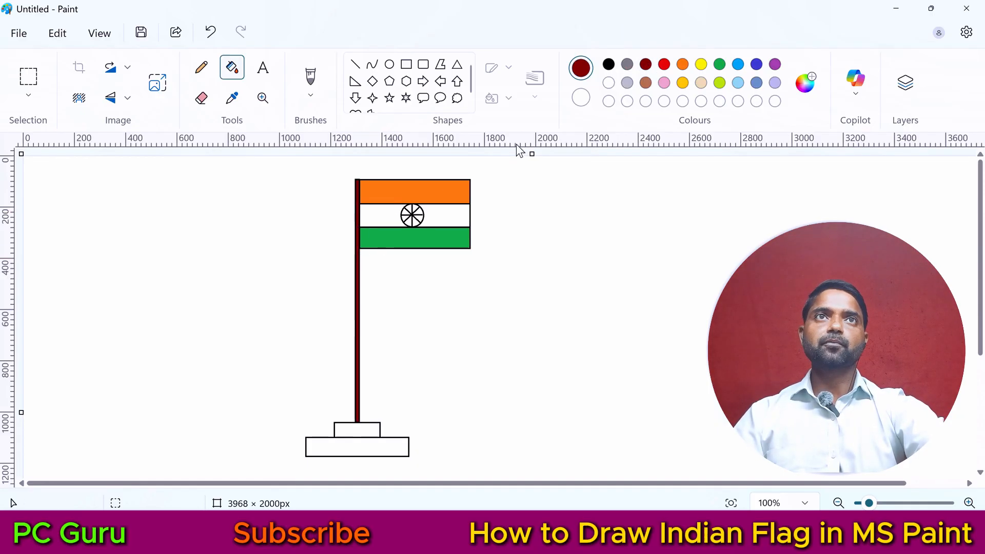
pyautogui.click(627, 65)
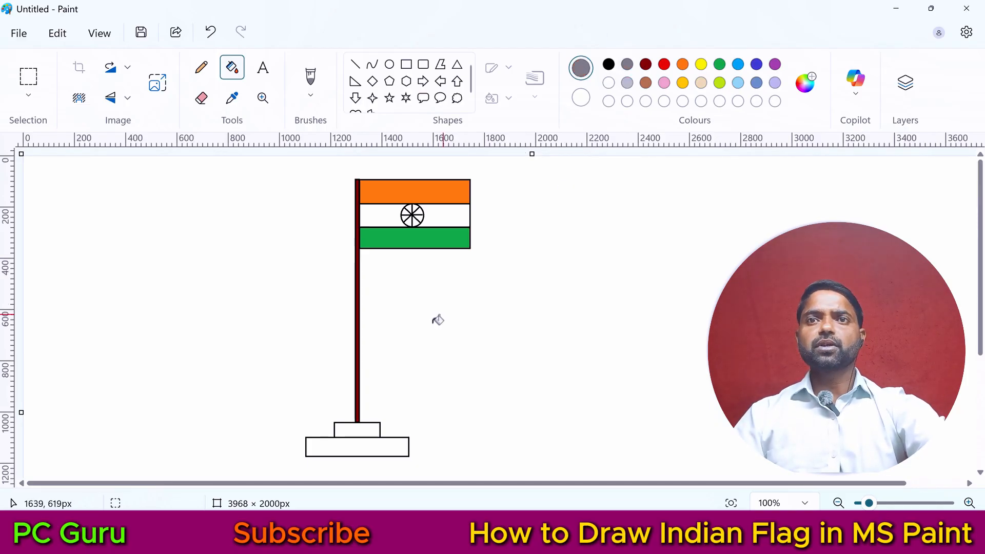
pyautogui.click(370, 446)
pyautogui.click(626, 82)
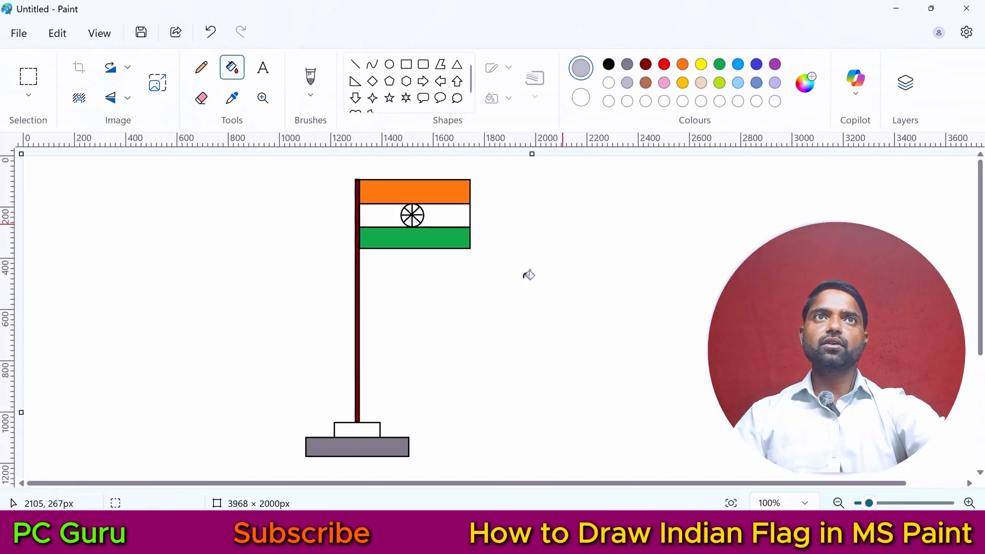
pyautogui.click(360, 430)
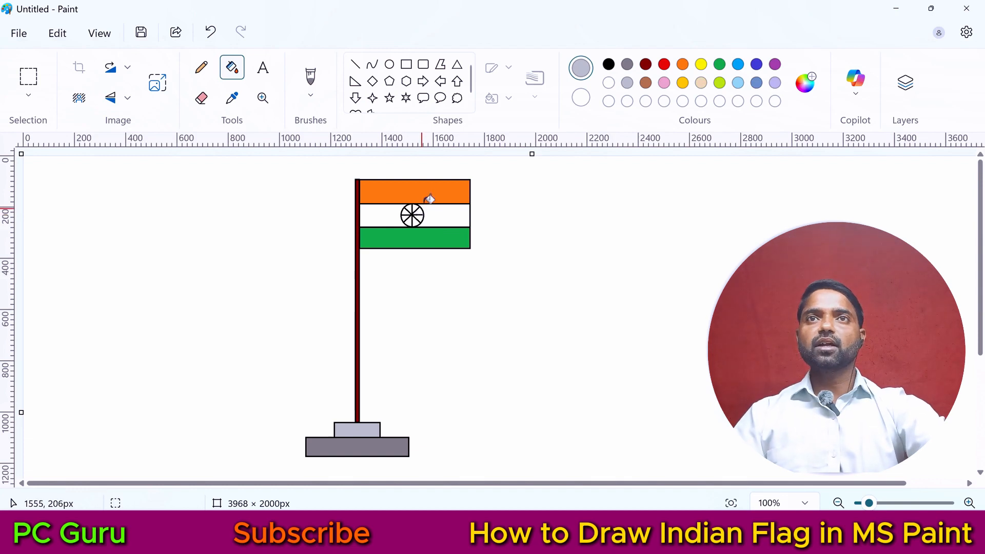
# Fill the segments between the wheel's spokes with indigo blue
pyautogui.click(756, 65)
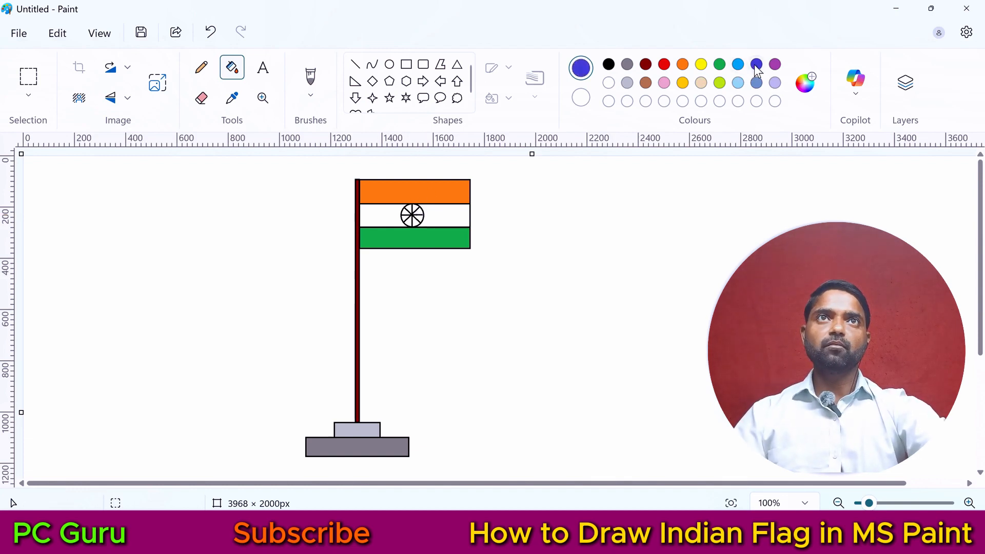
pyautogui.click(416, 209)
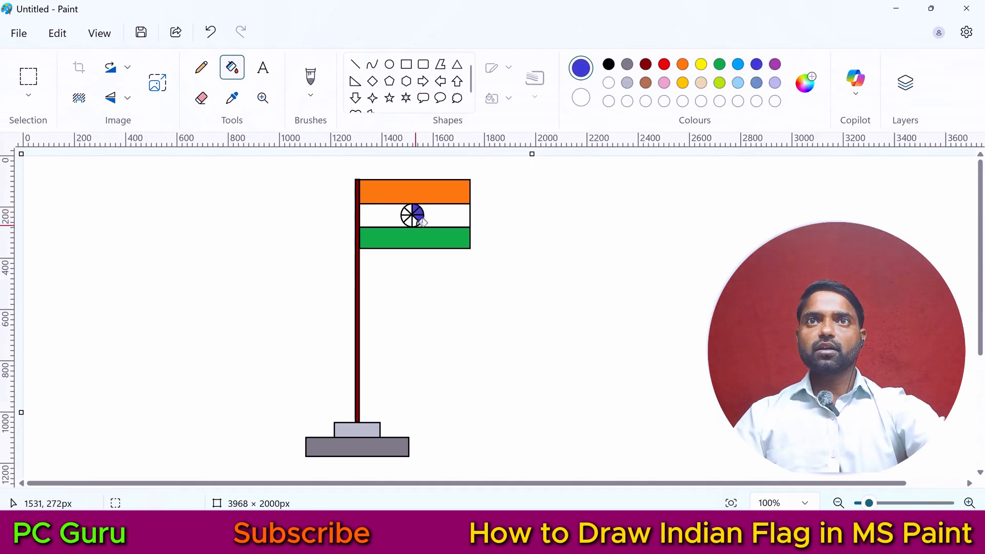